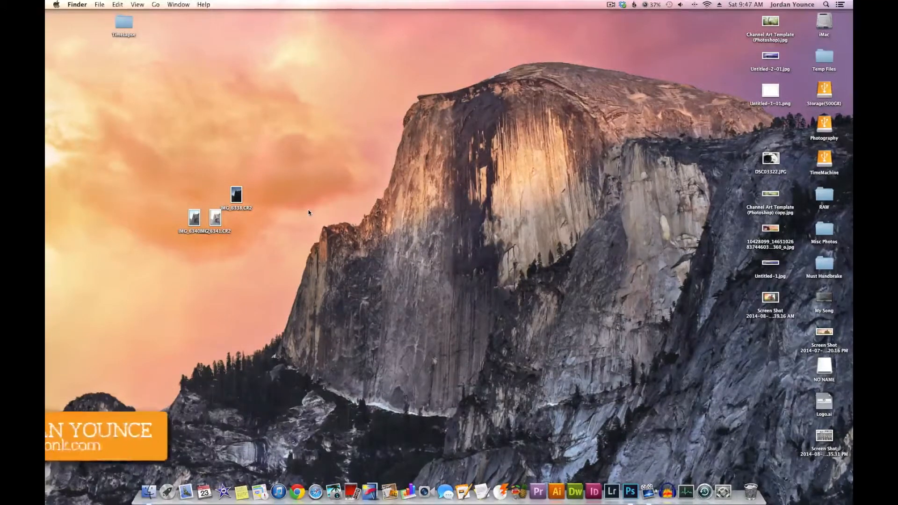
- Preview the bracketed photos IMG_6340.CR2, IMG_6338.CR2 and IMG_6341.CR2 from the desktop to compare their exposures
left_click_drag(188, 218, 236, 183)
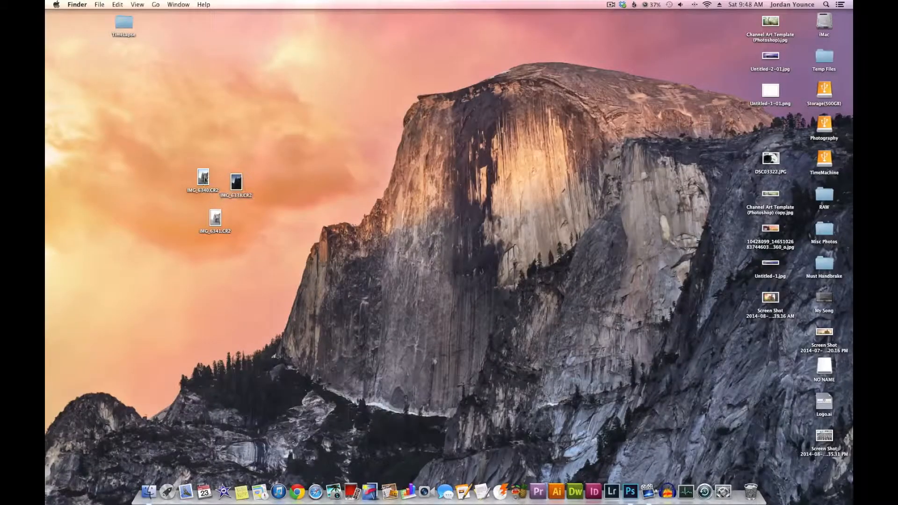
left_click(204, 178)
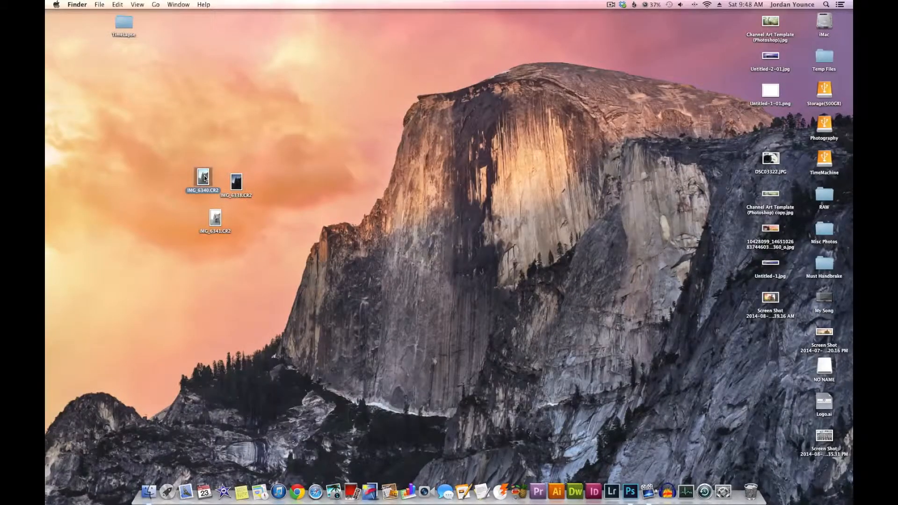
key("space")
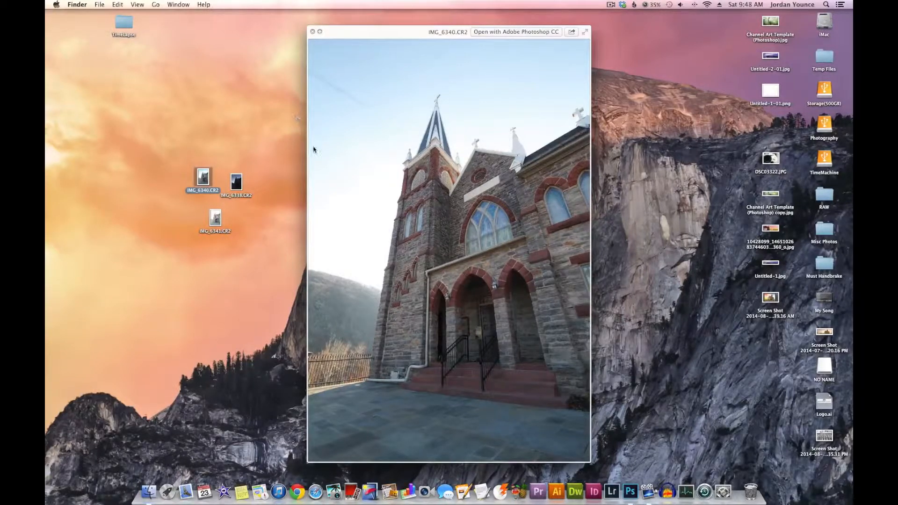
left_click(237, 186)
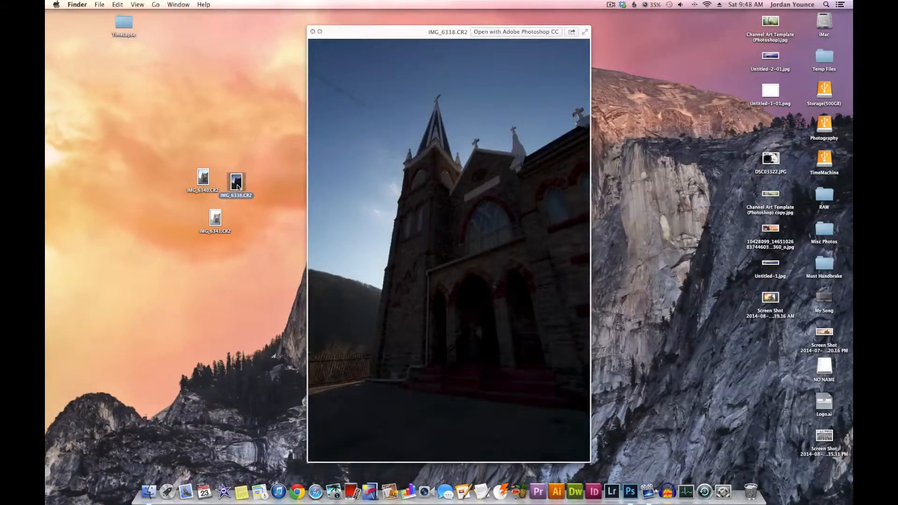
left_click(216, 219)
left_click(208, 179)
left_click(238, 186)
left_click(218, 220)
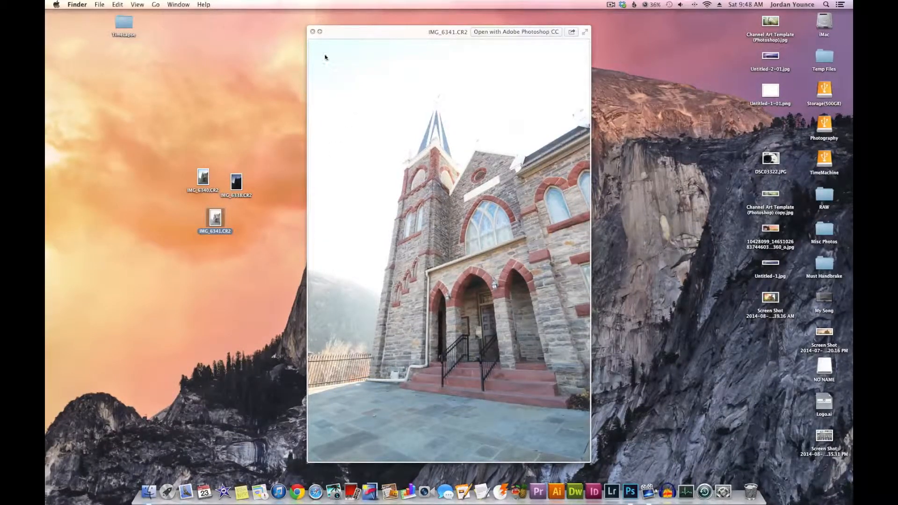
left_click(312, 32)
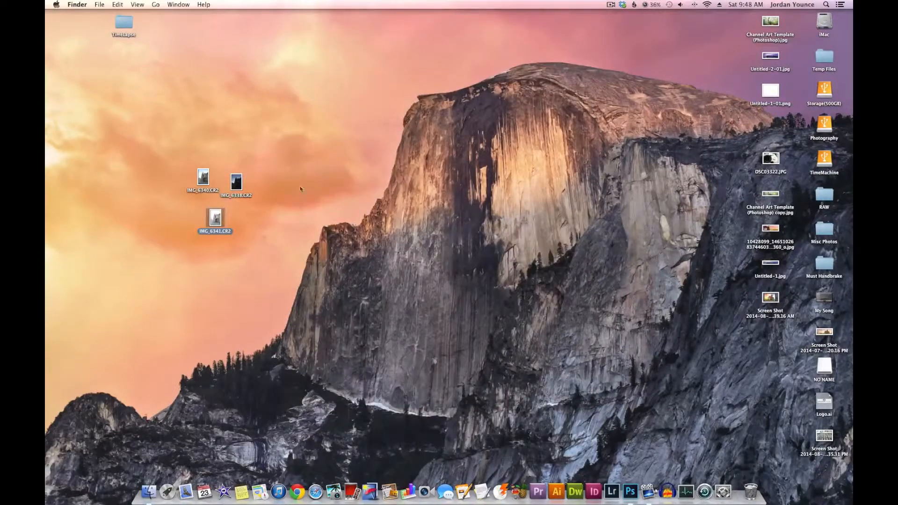
- Load the three CR2 photos into Photomatix Pro for HDR tone mapping, and align and merge them as tripod shots
left_click(259, 226)
left_click_drag(156, 136, 276, 244)
left_click_drag(238, 182, 368, 495)
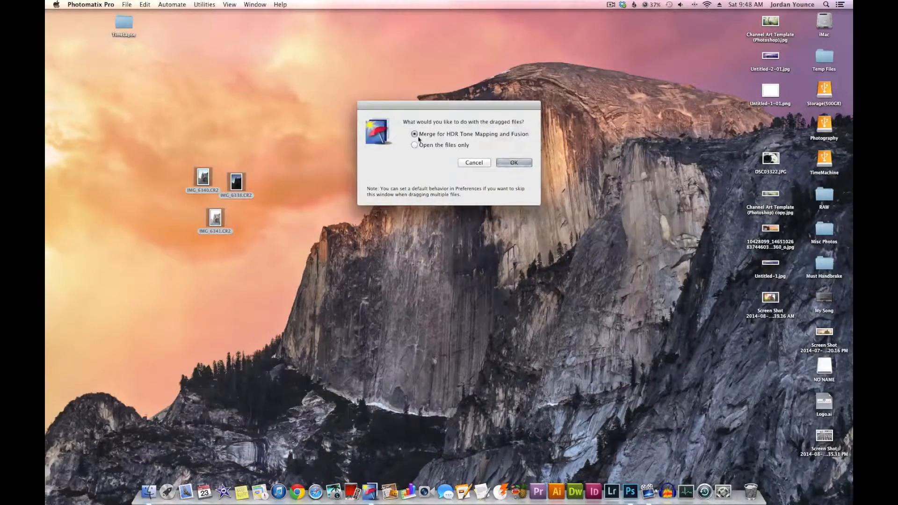
left_click(516, 162)
left_click(669, 238)
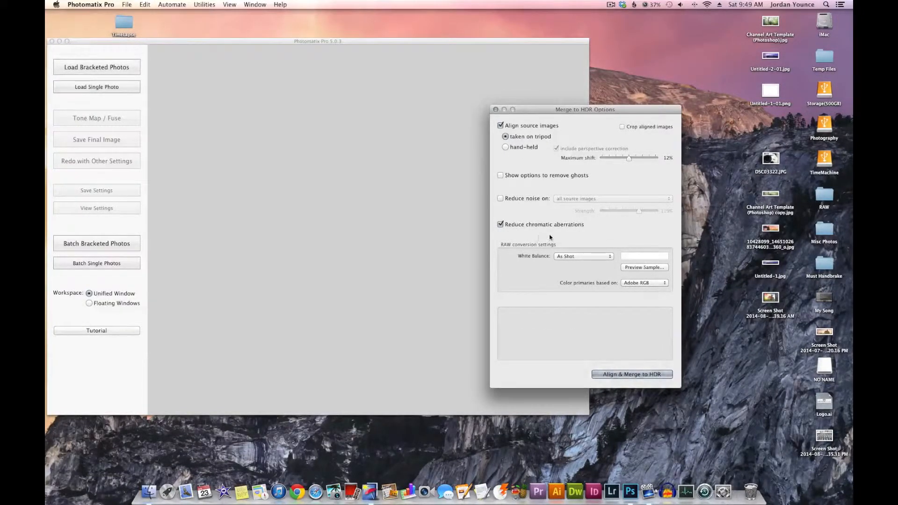
left_click(650, 374)
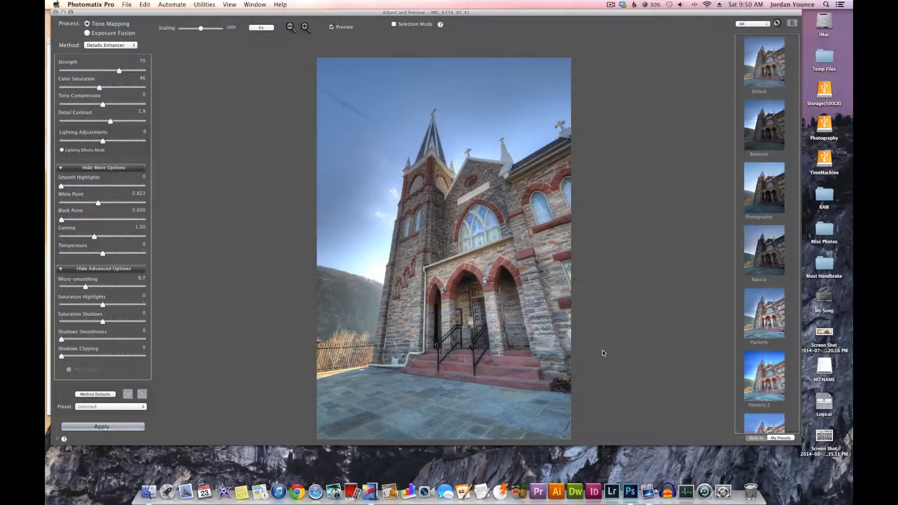
- Apply the Default preset to the merged church photo and browse the other built-in presets
left_click(751, 72)
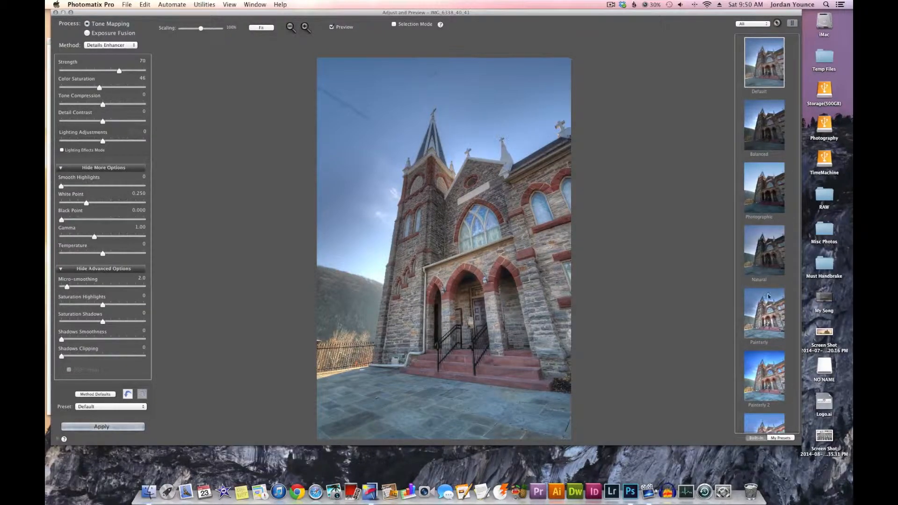
scroll(769, 297, "down", 8)
scroll(764, 234, "down", 10)
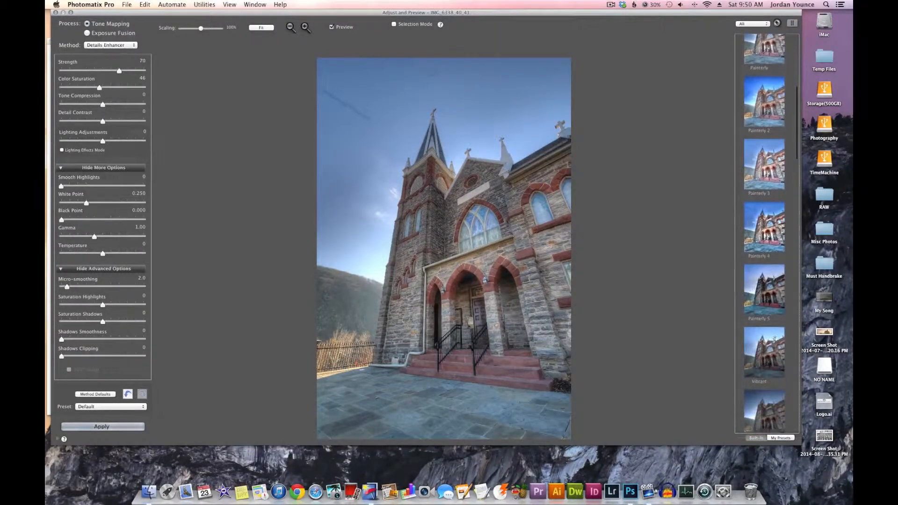
scroll(764, 234, "up", 12)
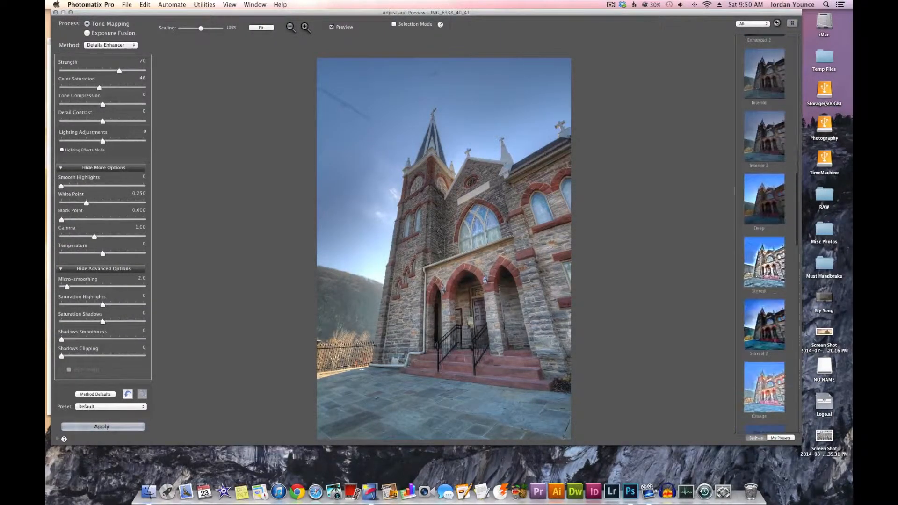
scroll(767, 281, "down", 20)
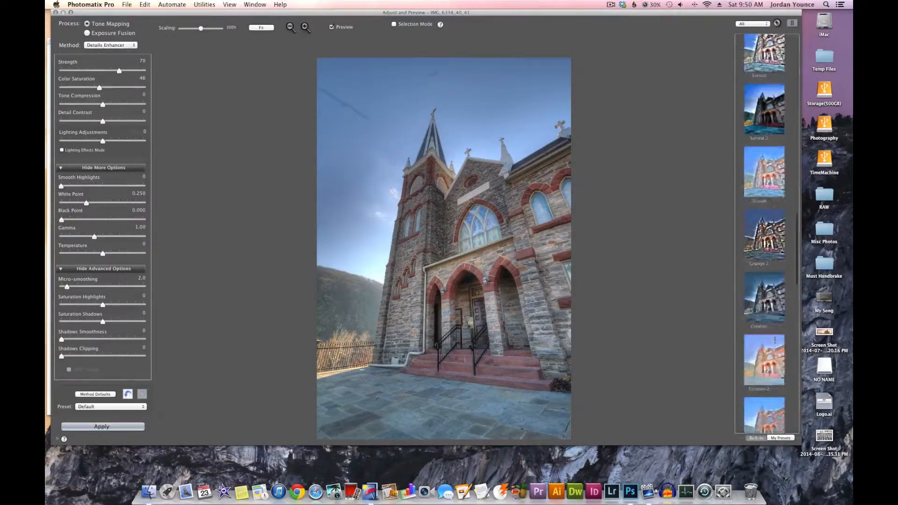
scroll(774, 340, "up", 20)
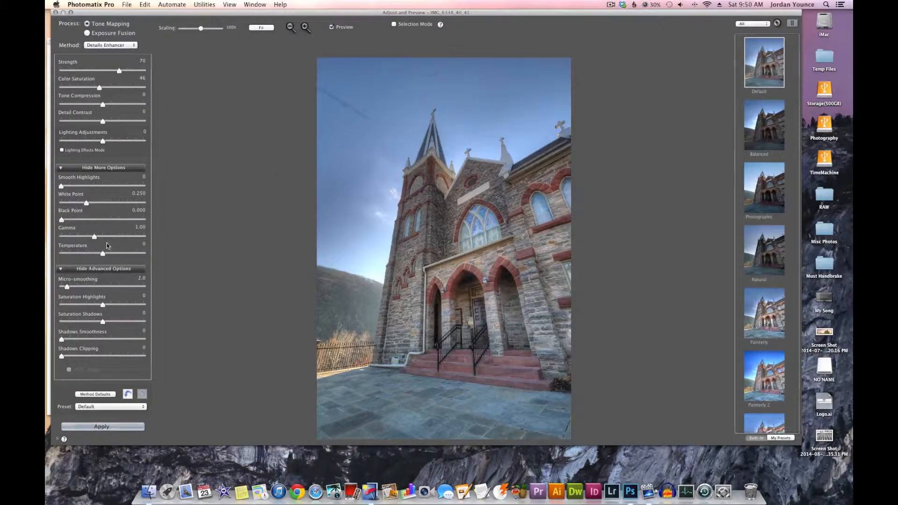
- Set Micro-smoothing to 7.2, White Point to 0.535 and Detail Contrast to 0.8, and apply the tone mapping
left_click_drag(67, 288, 82, 289)
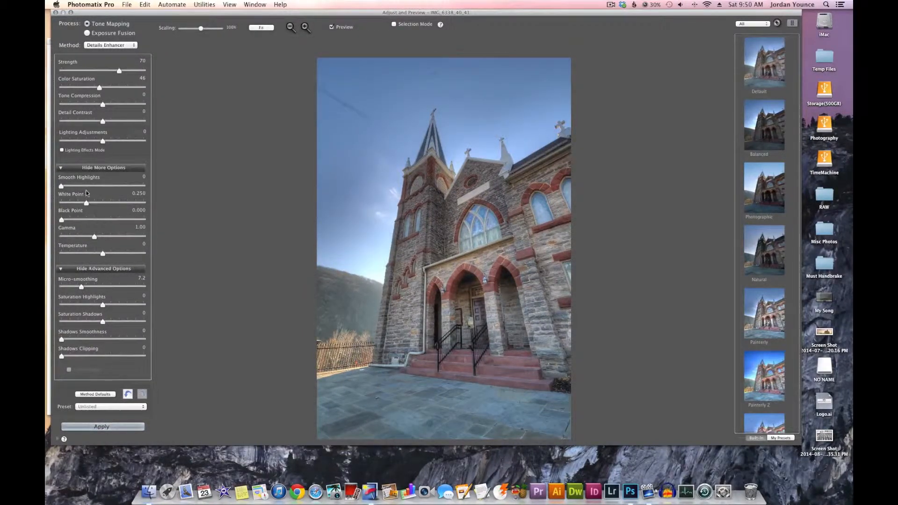
left_click_drag(86, 203, 94, 205)
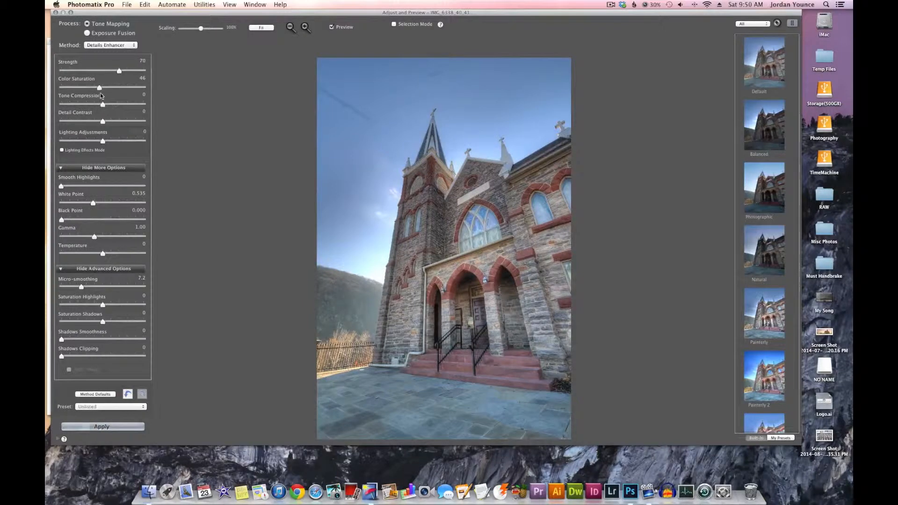
left_click_drag(102, 122, 109, 120)
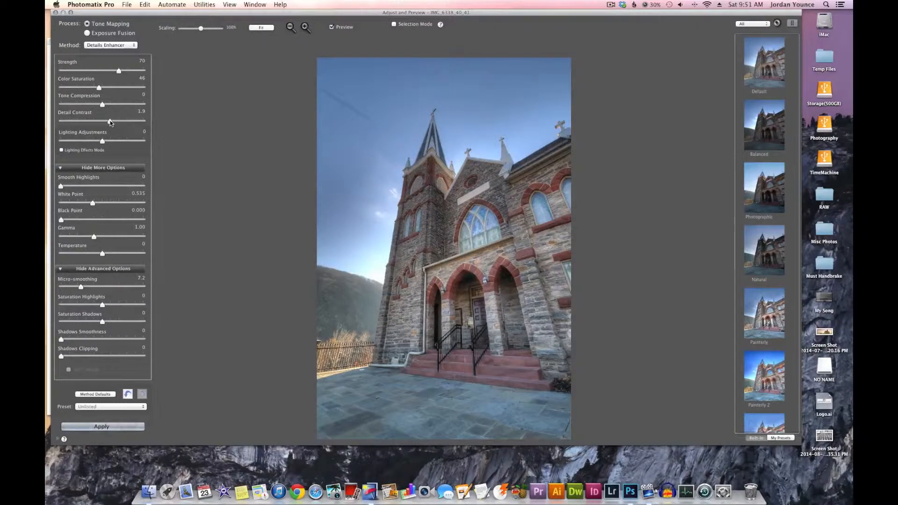
left_click_drag(111, 122, 106, 123)
scroll(120, 202, "down", 1)
scroll(121, 202, "up", 1)
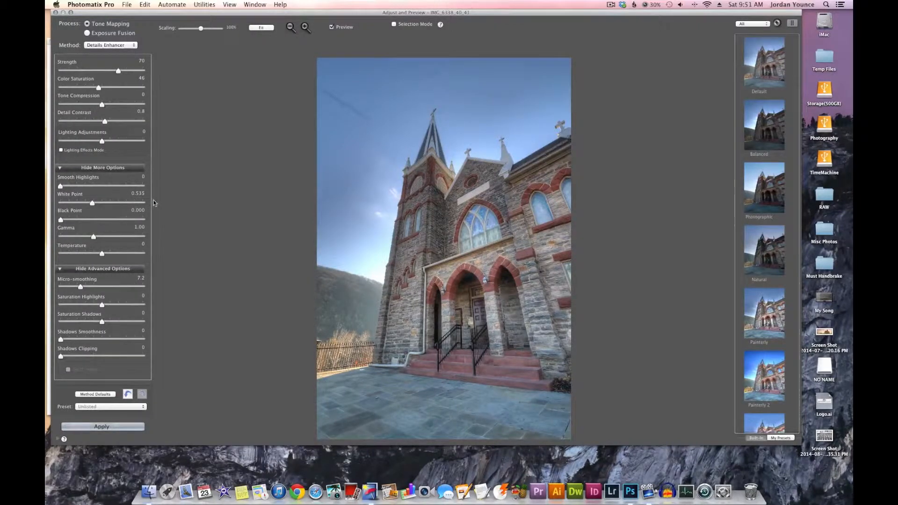
left_click(125, 427)
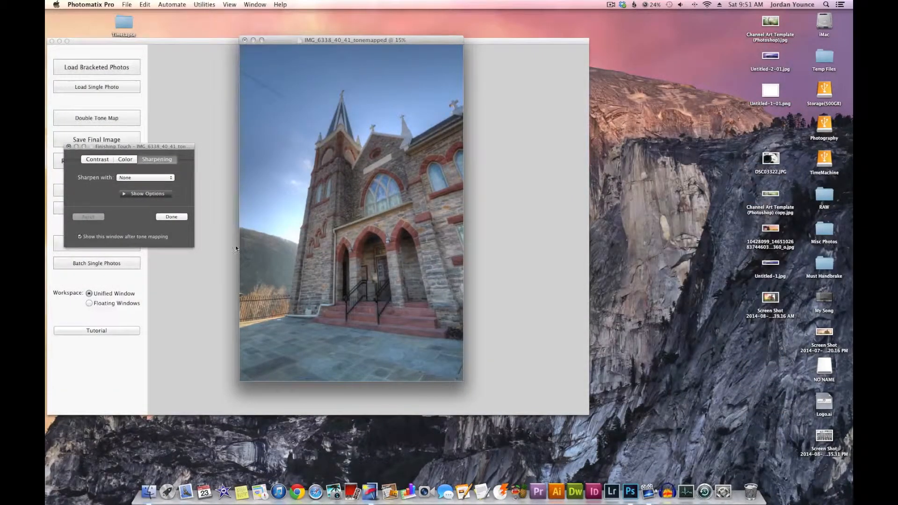
- Add Mild Sharpening to the tone-mapped image and finish the finishing-touch adjustments
left_click_drag(151, 147, 184, 206)
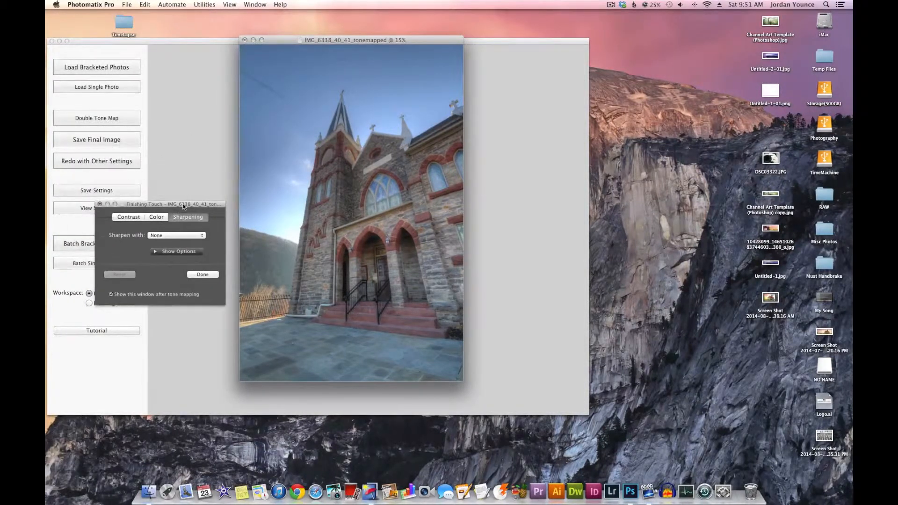
left_click(179, 235)
left_click(170, 247)
left_click(157, 218)
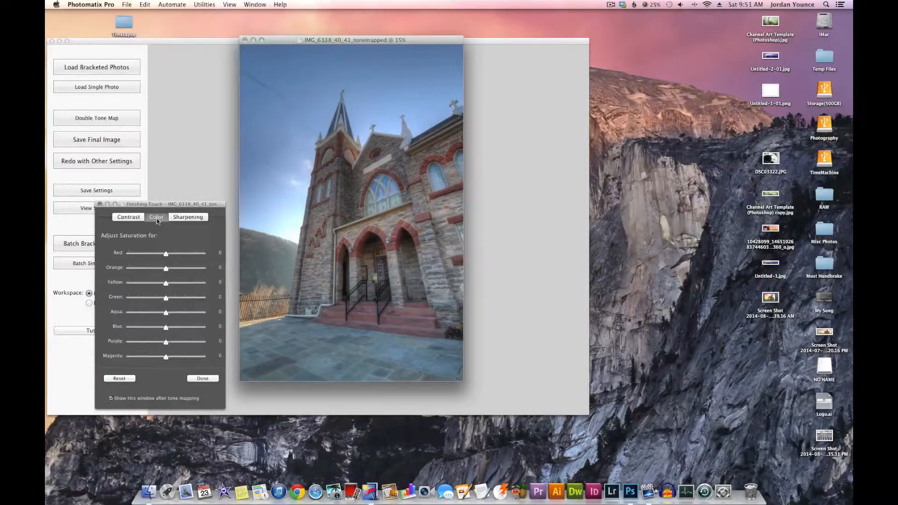
left_click(188, 217)
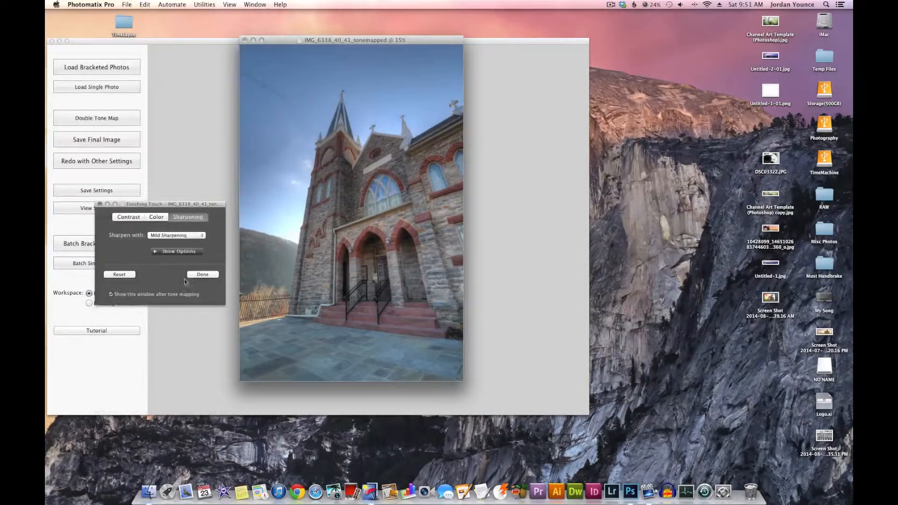
left_click(199, 275)
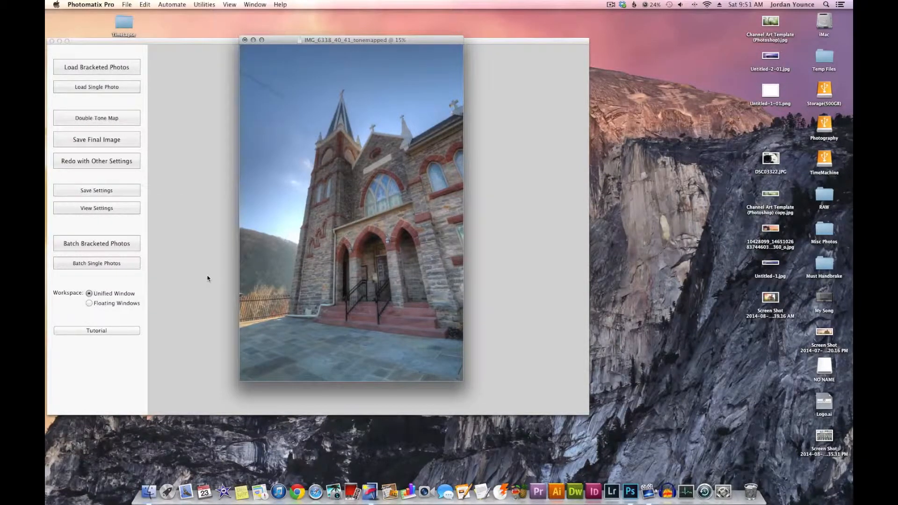
- Save the image to the desktop as IMG_6338_40_41_tonemapped.tif and close the image and the Photomatix workspace
left_click(127, 4)
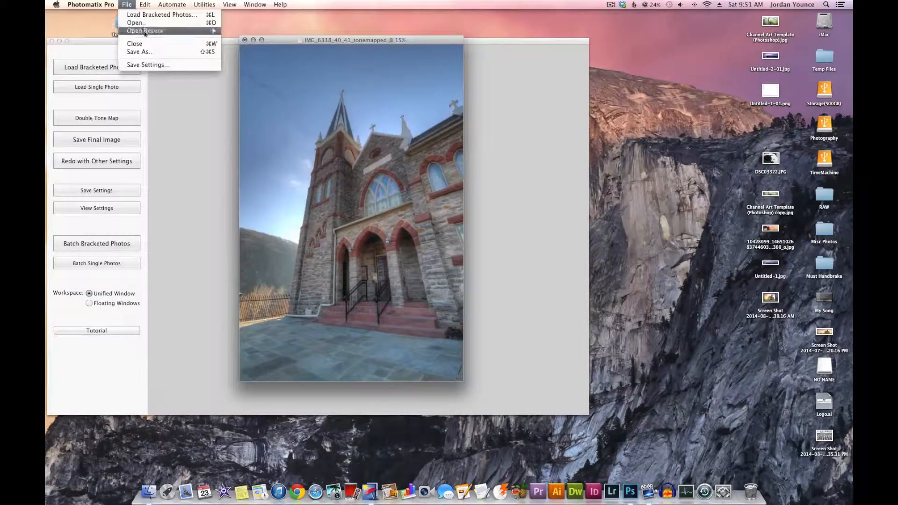
left_click(148, 52)
left_click(511, 200)
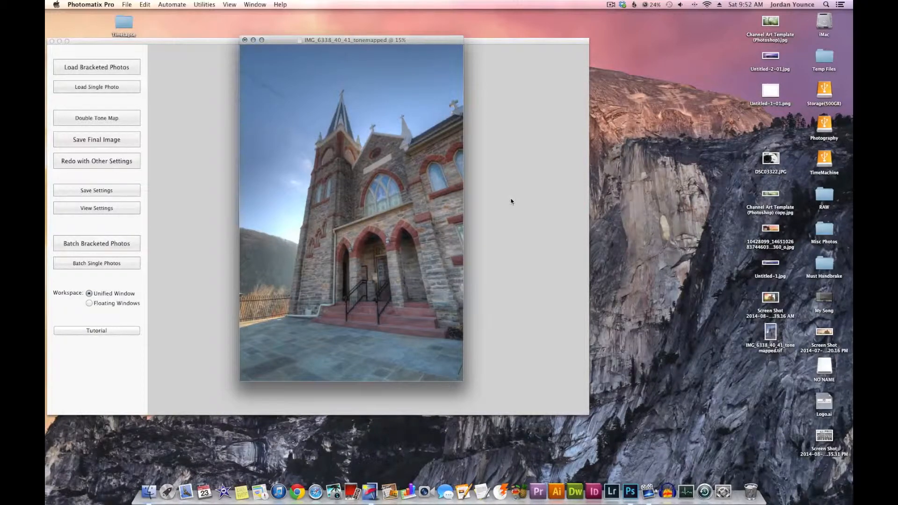
left_click(245, 41)
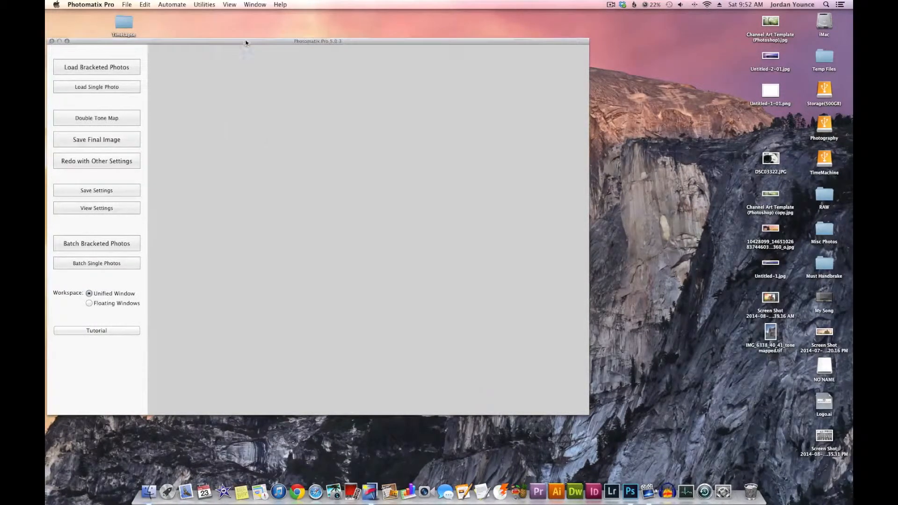
left_click(52, 41)
- Open IMG_6338_40_41_tonemapped.tif in Photoshop and remove the dark streak in the upper-left sky with a Content-Aware fill
left_click_drag(770, 332, 630, 491)
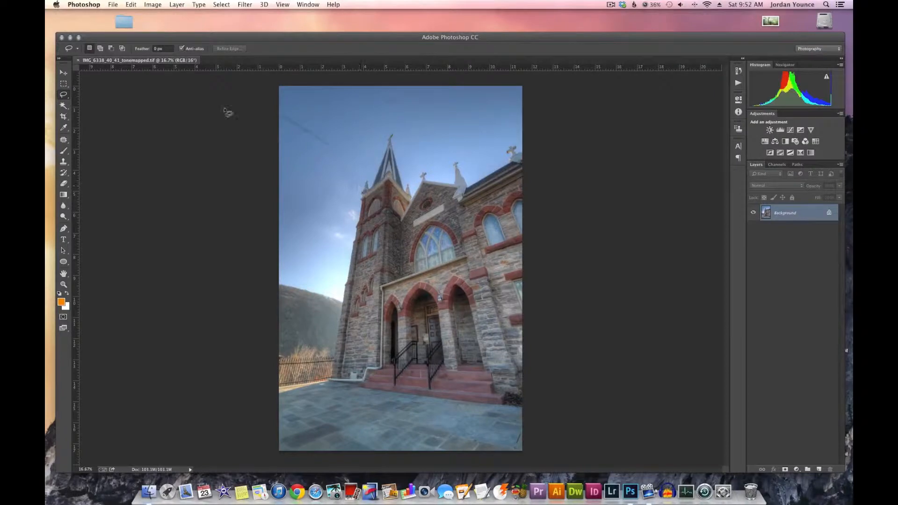
mouse_move(333, 142)
left_mouse_down()
mouse_move(304, 144)
mouse_move(276, 125)
mouse_move(271, 104)
left_mouse_up()
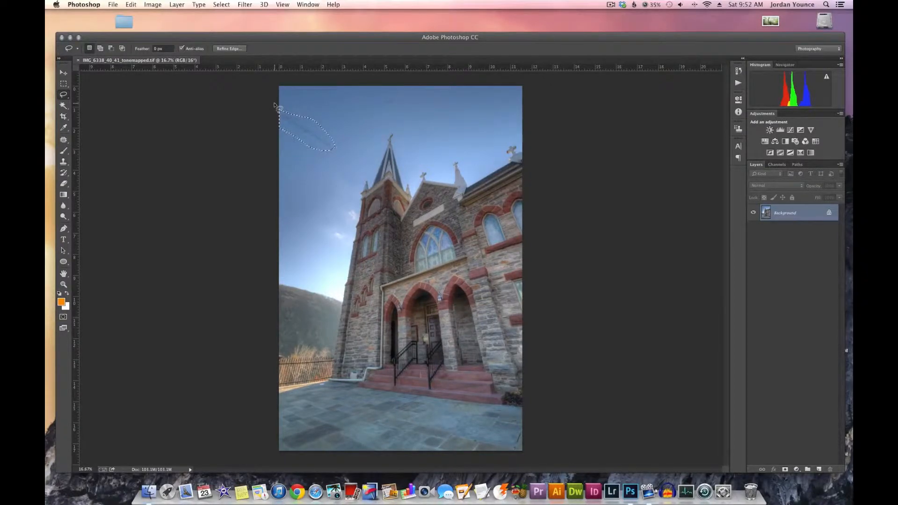
key("shift+BackSpace")
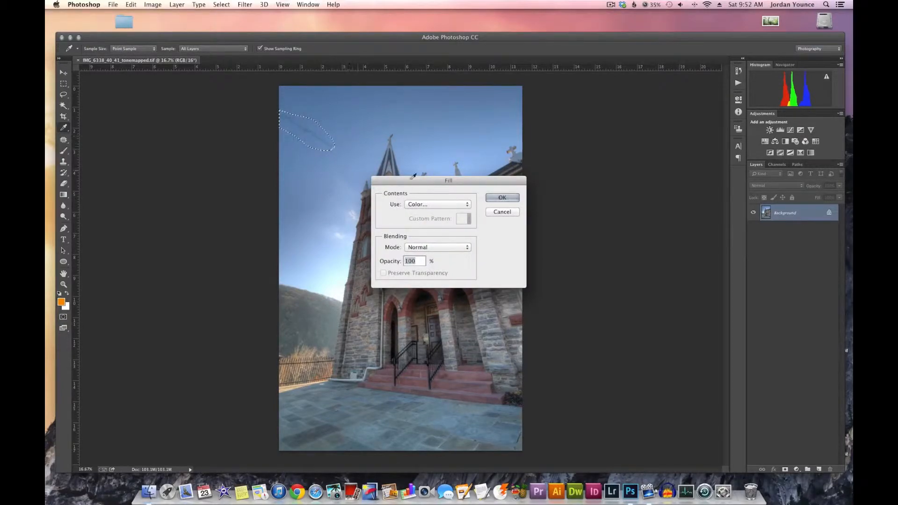
left_click(459, 205)
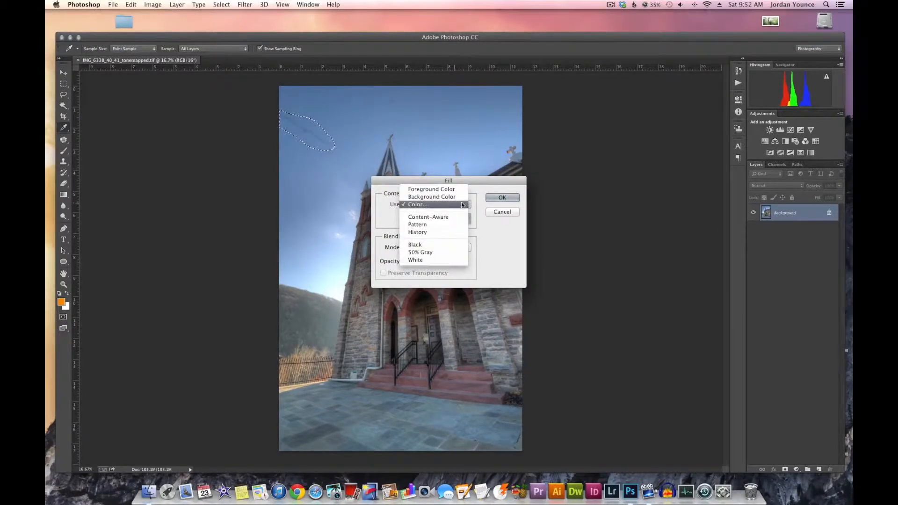
left_click(453, 217)
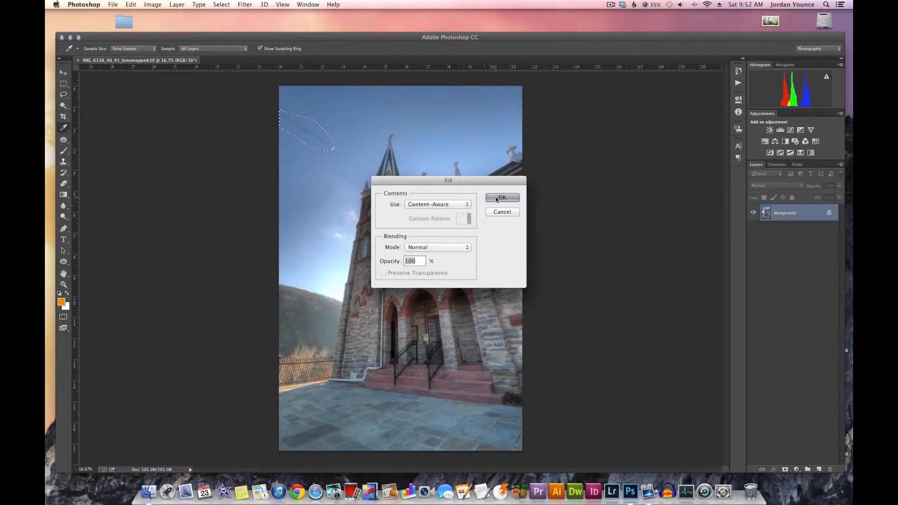
left_click(499, 198)
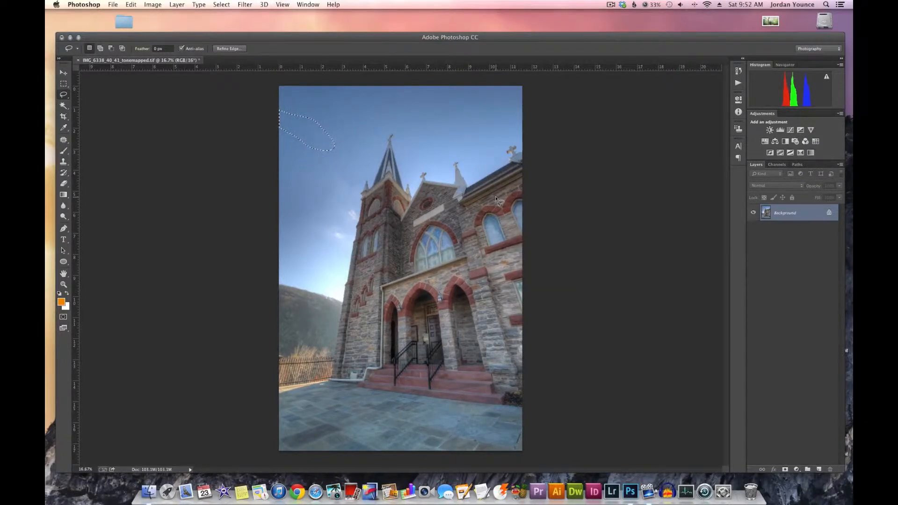
key("super+d")
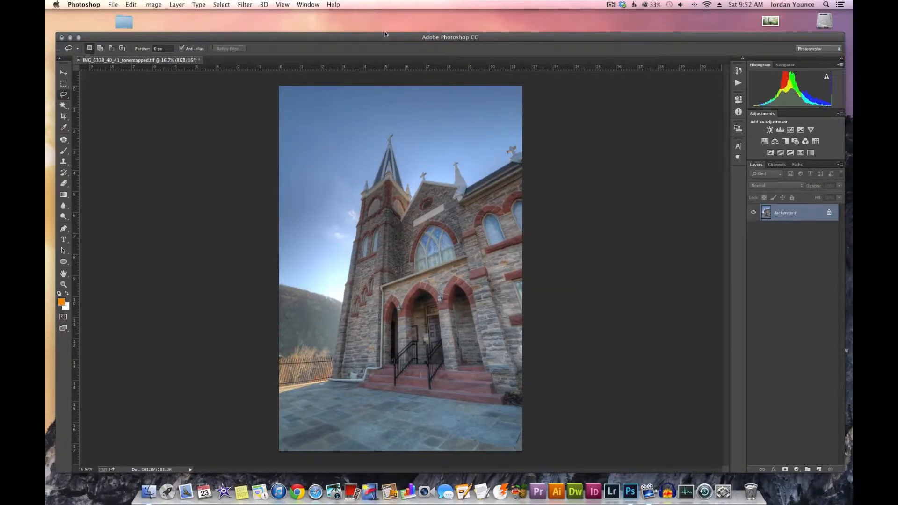
- Lasso the small spot in the sky above the steeple and replace it with a Content-Aware fill
mouse_move(385, 98)
left_mouse_down()
mouse_move(394, 93)
mouse_move(399, 105)
mouse_move(383, 107)
mouse_move(385, 97)
left_mouse_up()
key("shift+BackSpace")
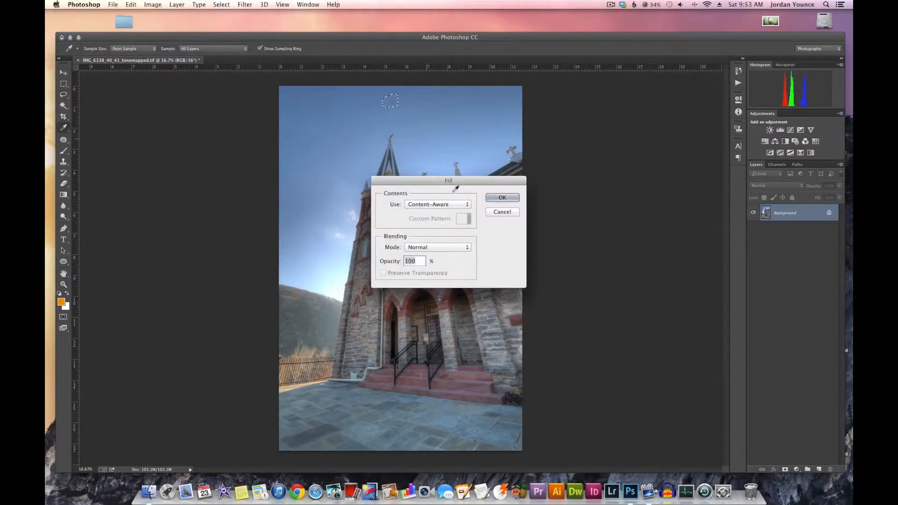
left_click(499, 198)
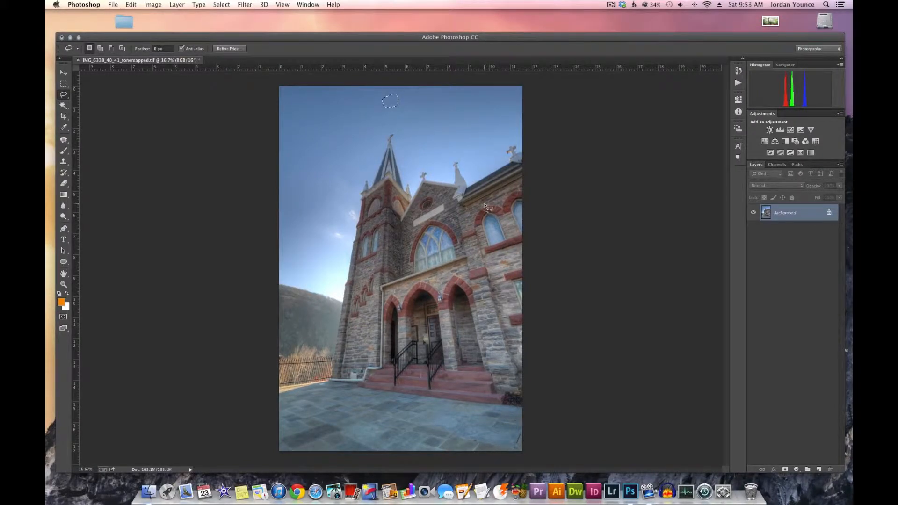
- Deselect the sky area and set the sharpening amount to 100 in the Camera Raw filter
key("super+d")
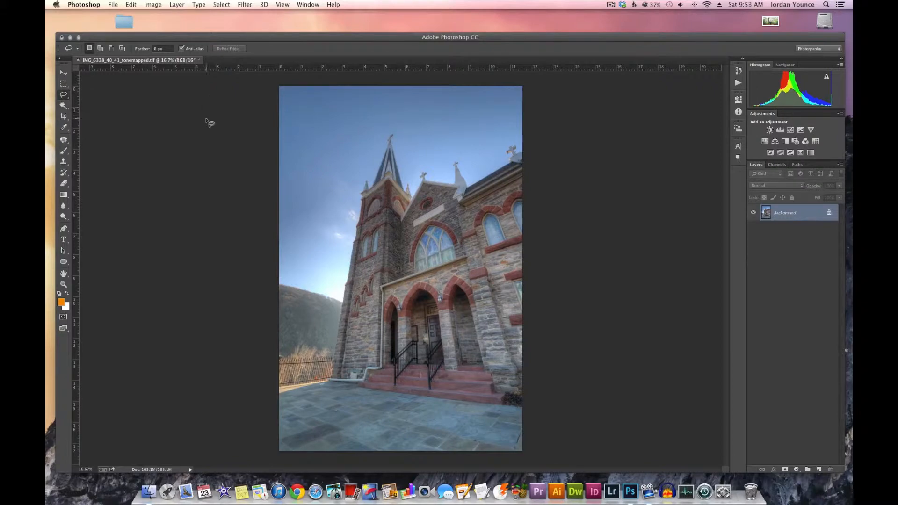
left_click(245, 6)
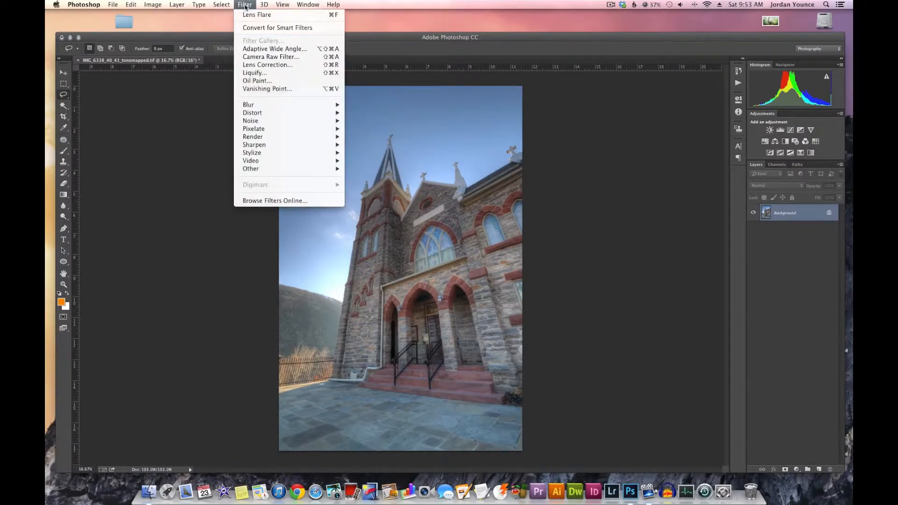
left_click(258, 58)
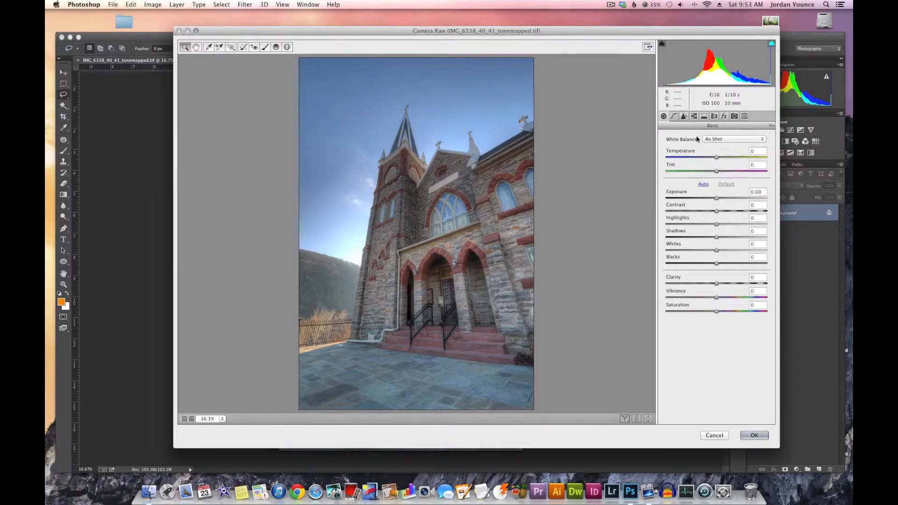
left_click(684, 117)
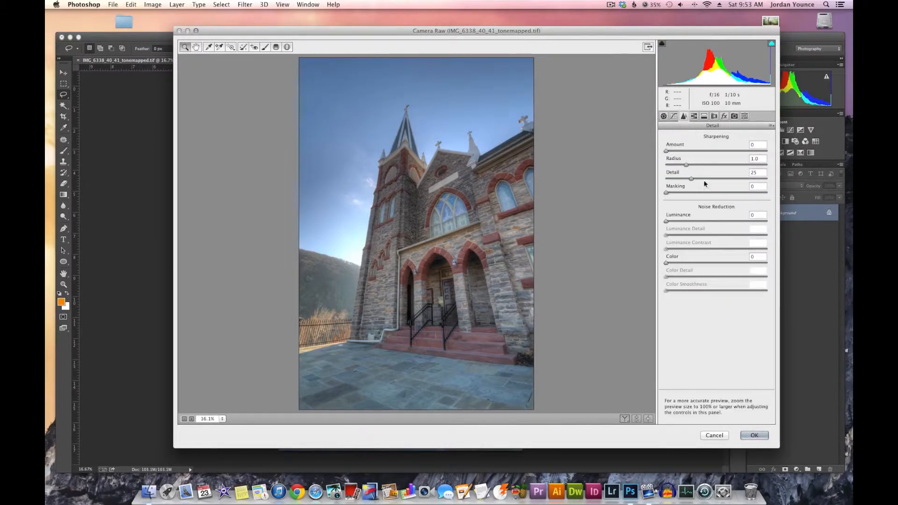
left_click(755, 145)
type("100")
key("Tab")
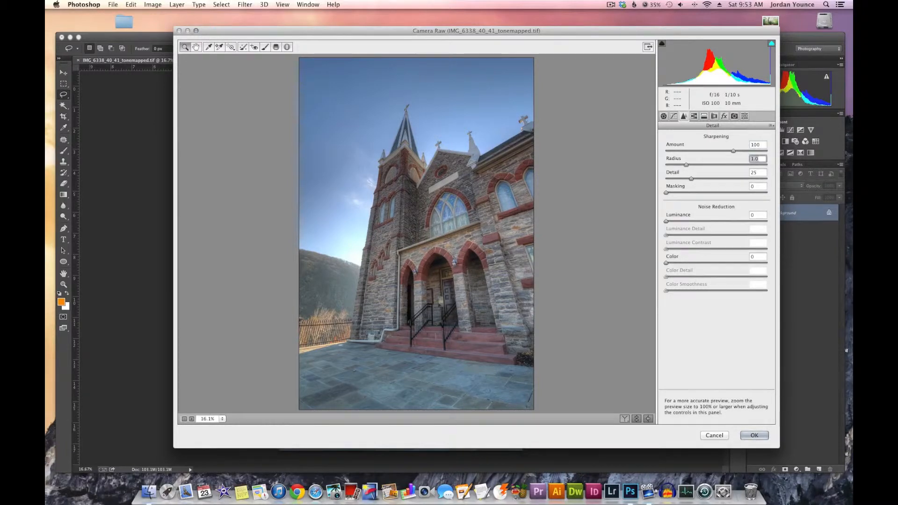
key("Tab")
- Warm the image in Camera Raw with Temperature +9, and set Highlights to +18 and Shadows to +12
left_click(676, 116)
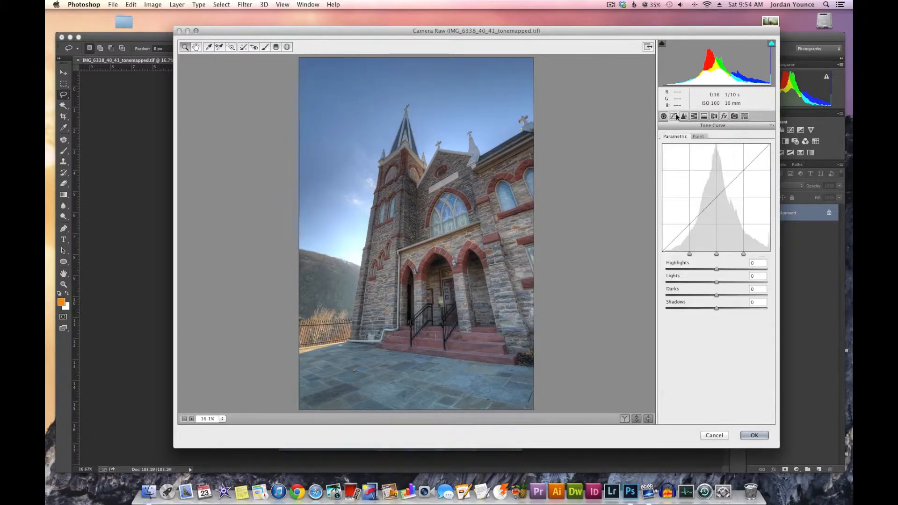
left_click(663, 117)
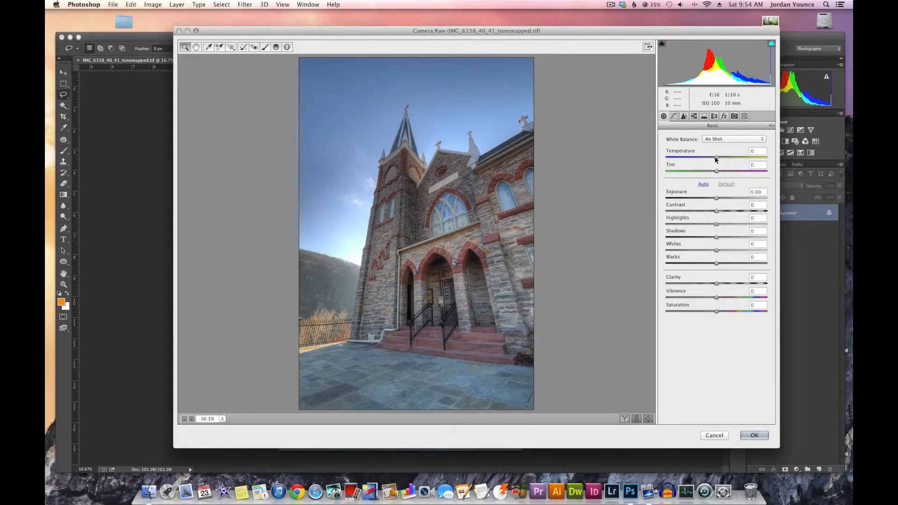
left_click_drag(716, 159, 720, 160)
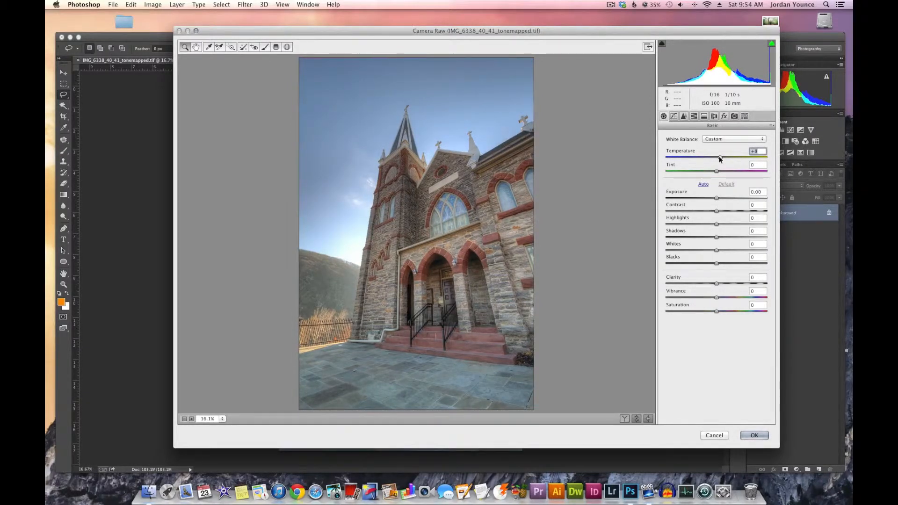
left_click_drag(720, 159, 721, 159)
left_click_drag(717, 238, 725, 225)
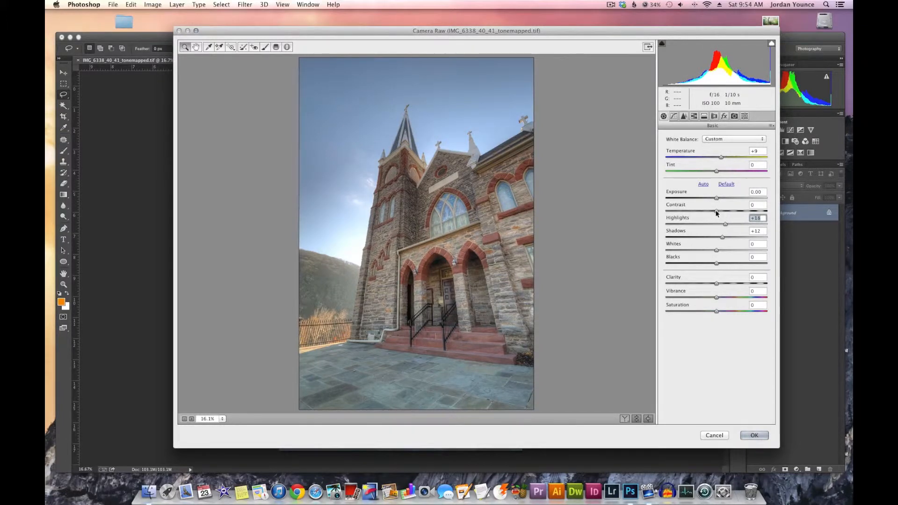
- Set Clarity to +12, Vibrance to +15 and Contrast to +18 in the Camera Raw basic adjustments
mouse_move(717, 284)
left_mouse_down()
mouse_move(752, 283)
mouse_move(724, 286)
left_mouse_up()
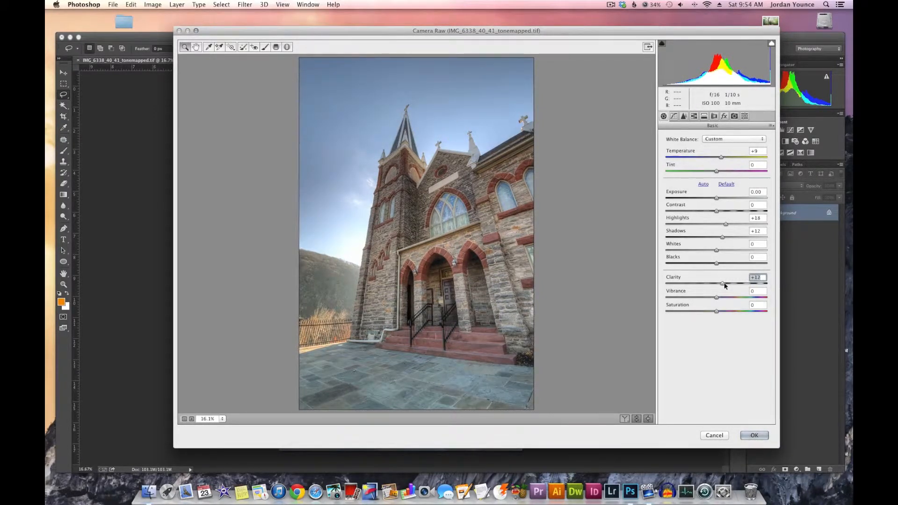
left_click_drag(716, 298, 726, 298)
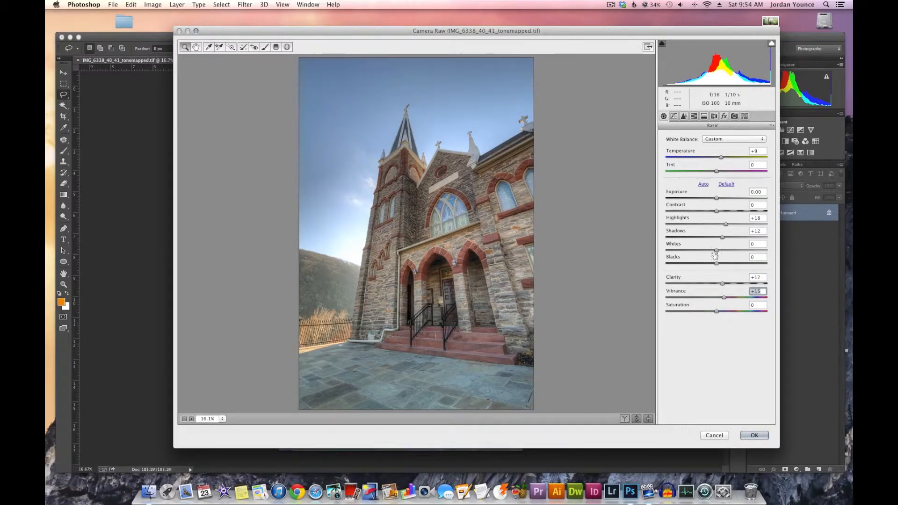
left_click(683, 117)
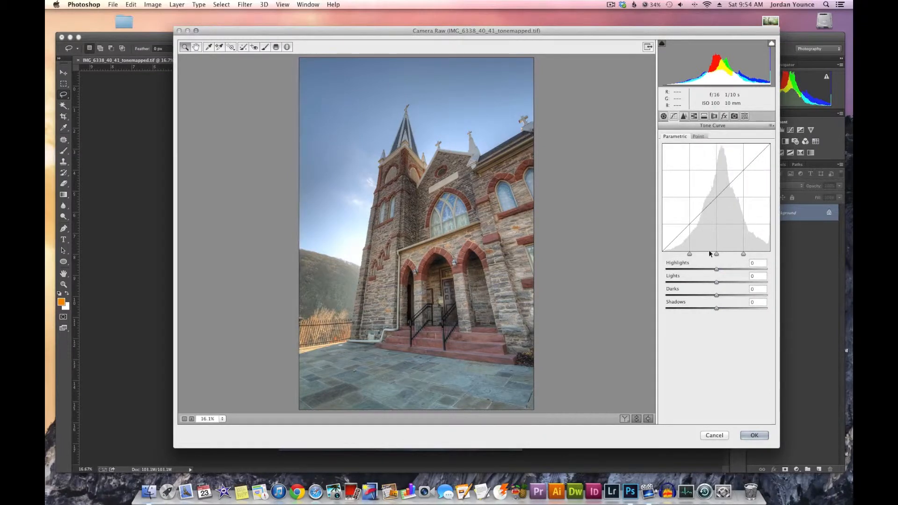
left_click(665, 118)
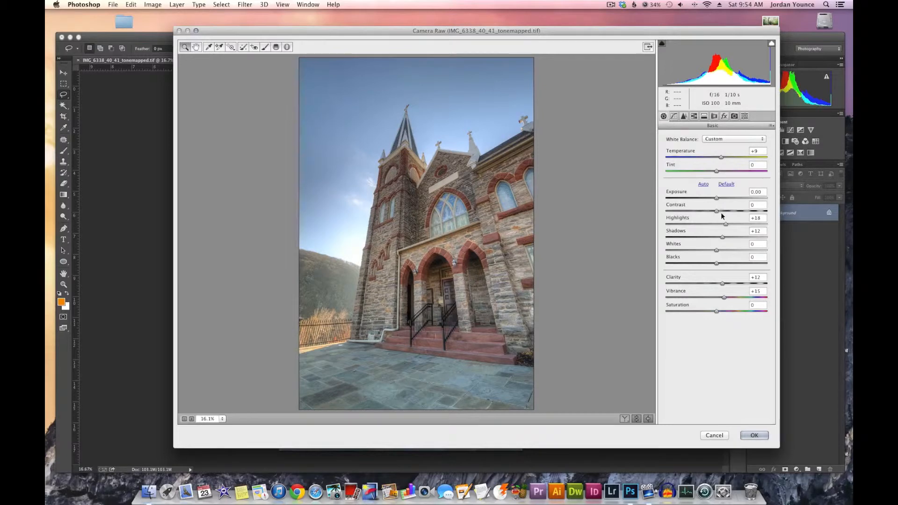
left_click_drag(716, 211, 722, 211)
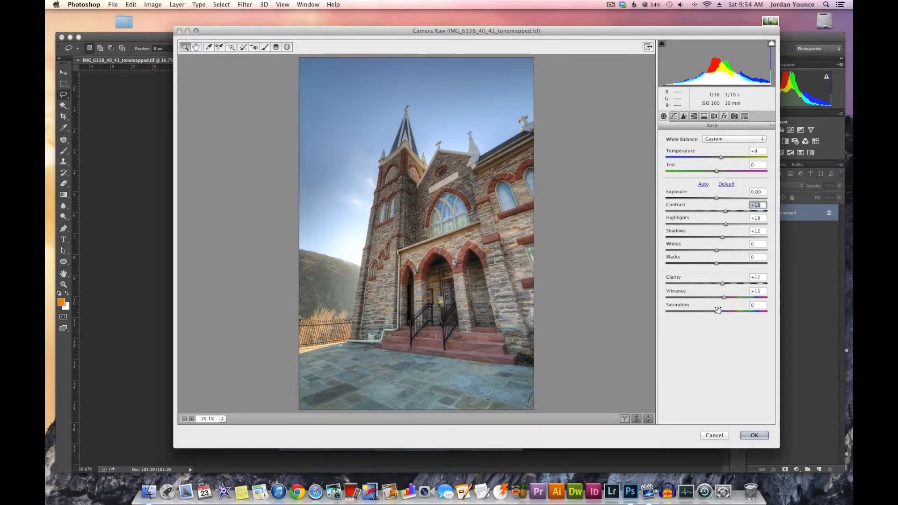
- Look over the color and manual lens corrections, leaving them at their defaults, and apply the Camera Raw filter
left_click(714, 116)
left_click(682, 149)
left_click(689, 135)
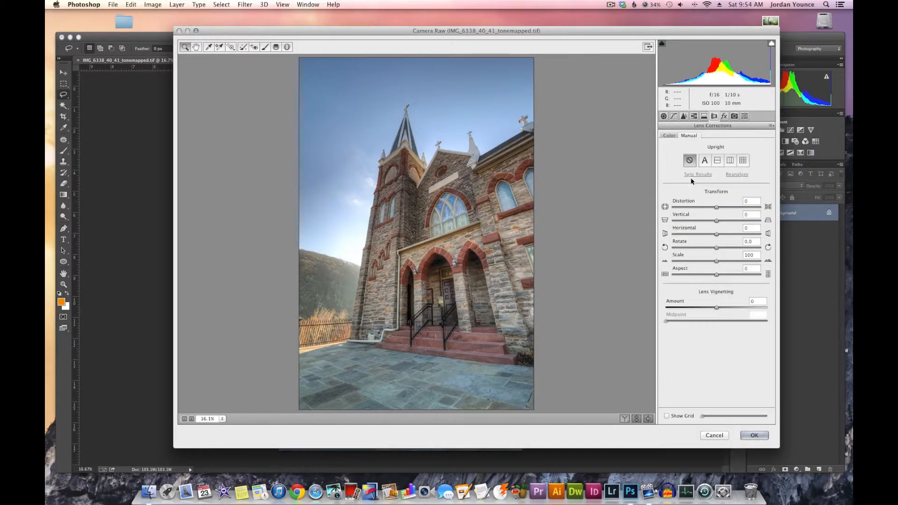
left_click(669, 135)
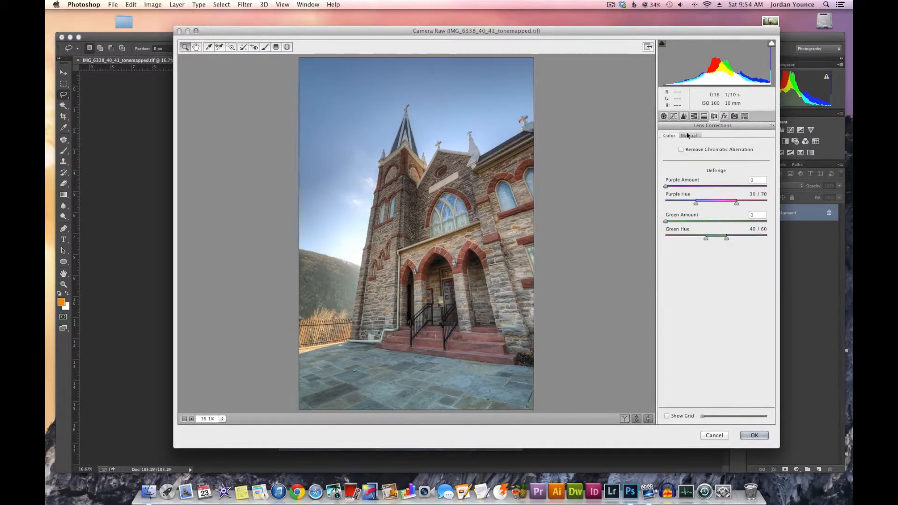
left_click(688, 135)
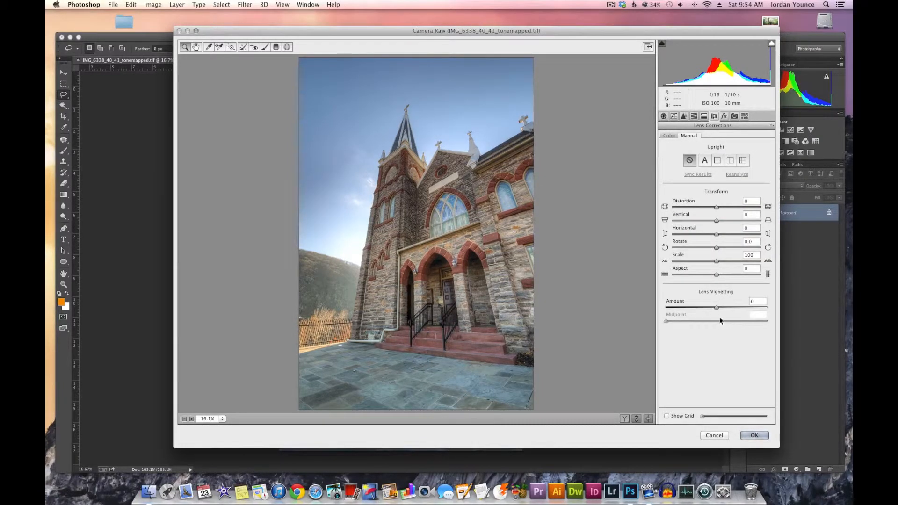
left_click(750, 435)
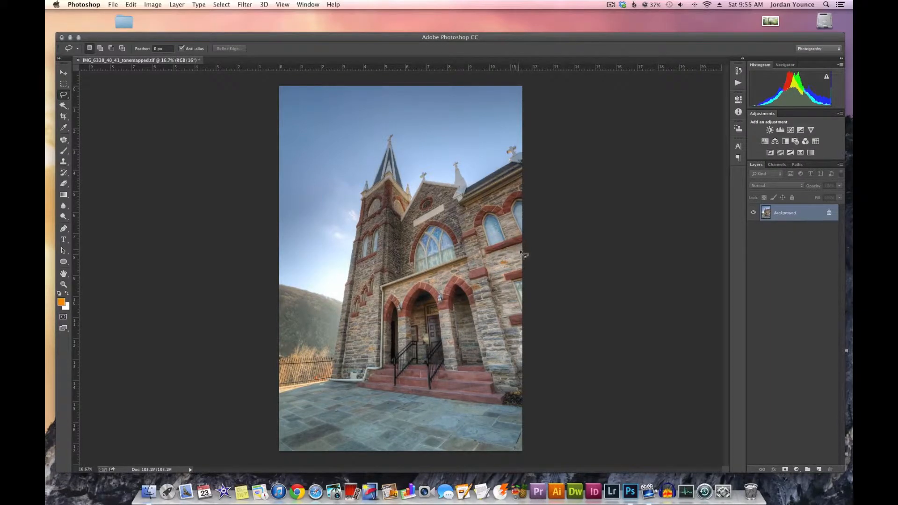
- Convert the locked Background into a regular layer and toggle its visibility off and on
double_click(806, 216)
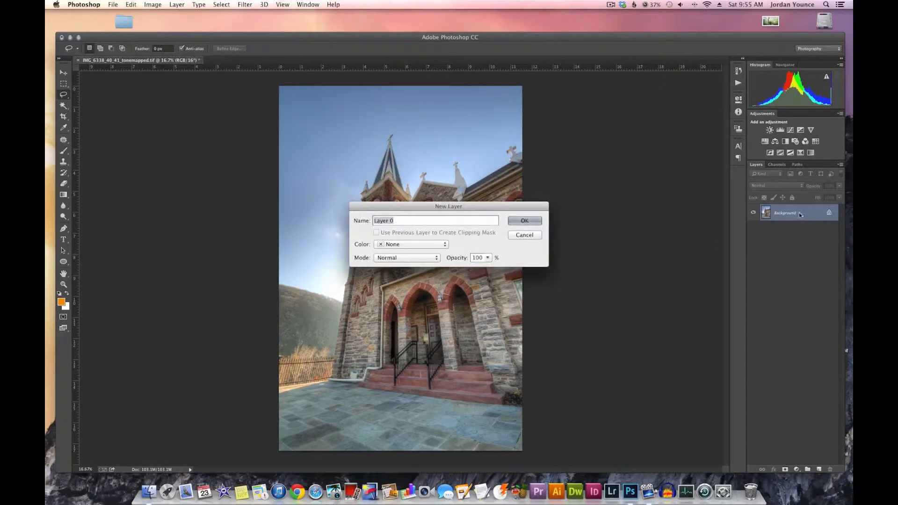
left_click(525, 220)
left_click(754, 213)
left_click(754, 213)
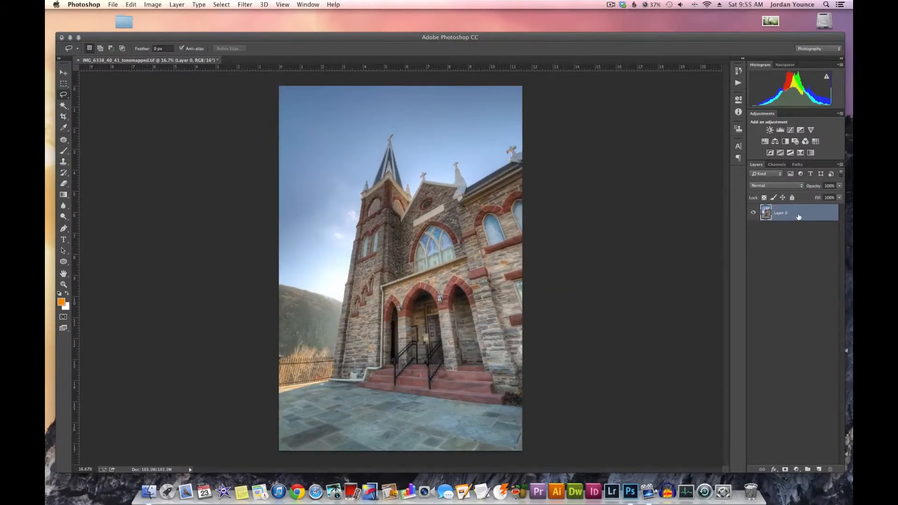
- Add a Color Overlay style to the photo layer with the bright blue color 1d8be0
double_click(799, 216)
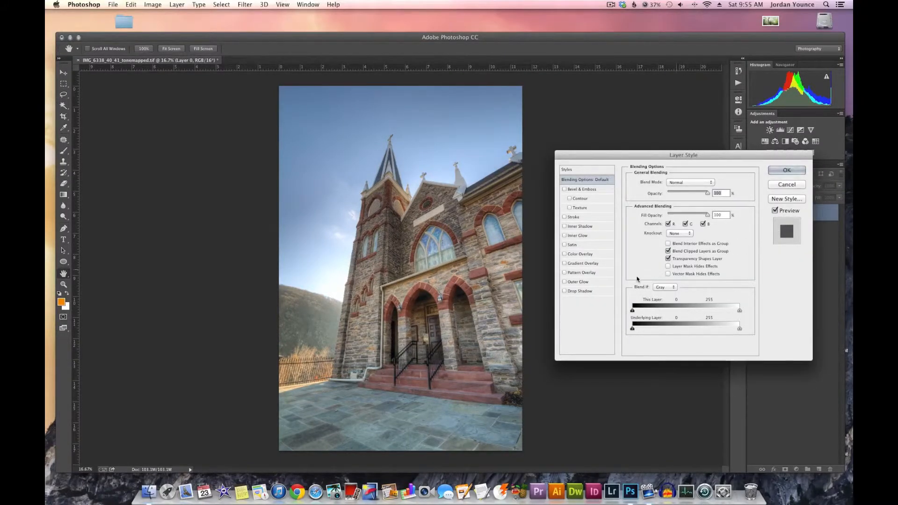
left_click(576, 255)
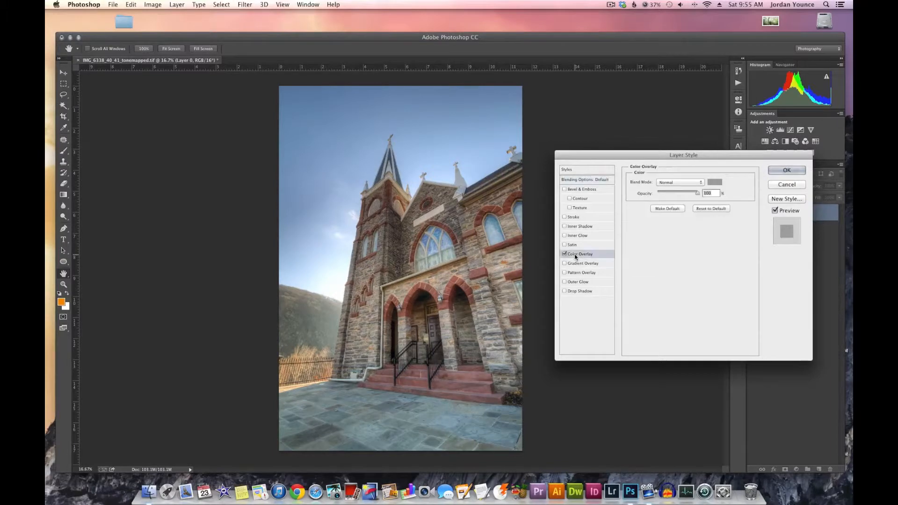
left_click(714, 183)
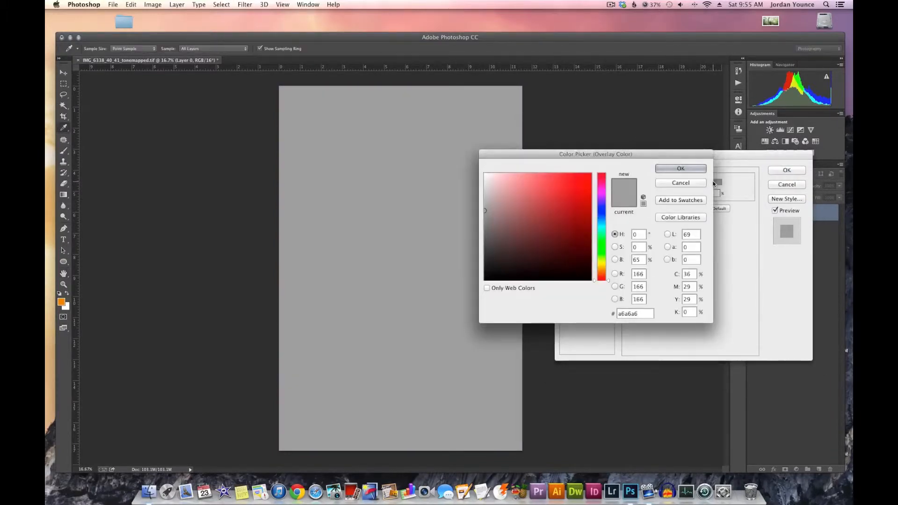
left_click(601, 235)
left_click(602, 219)
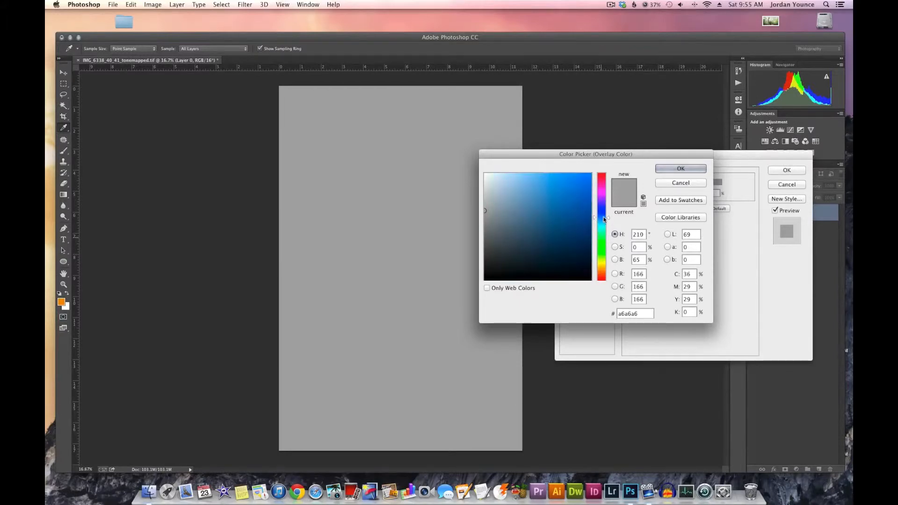
left_click(577, 187)
left_click(578, 186)
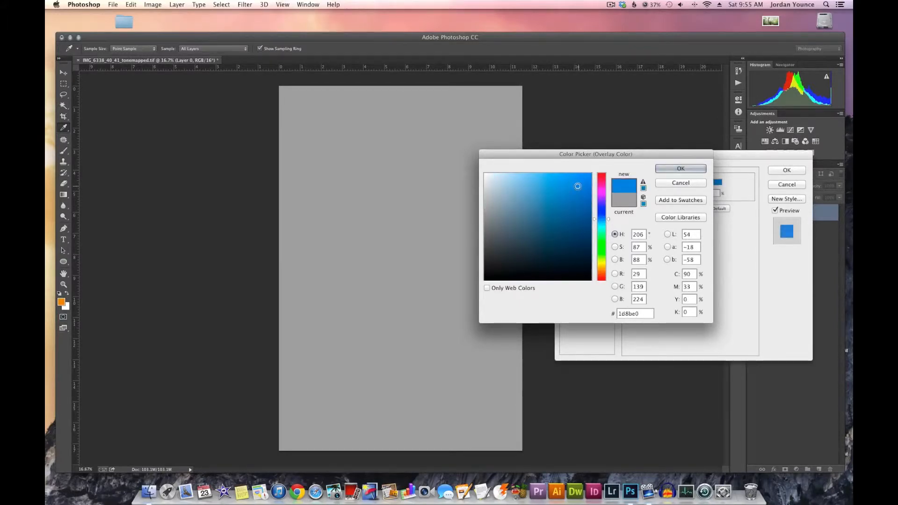
left_click(668, 169)
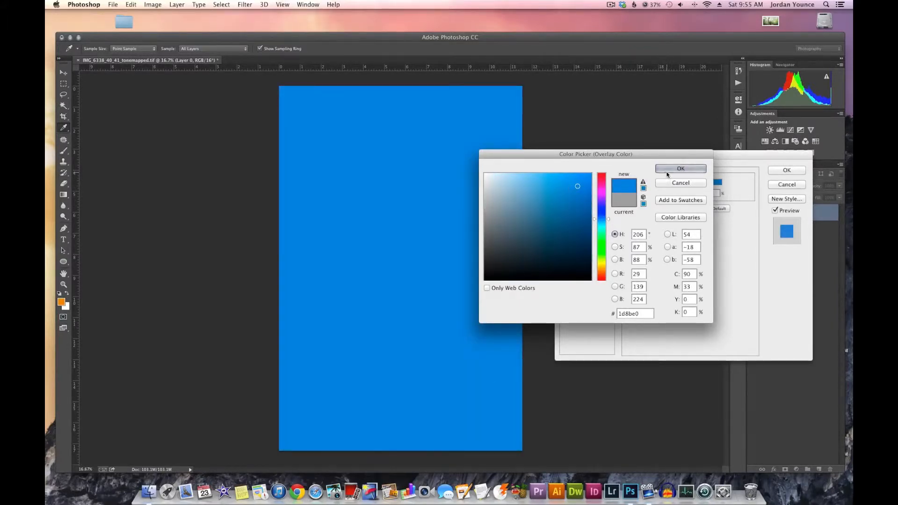
- Set the Color Overlay's blend mode to Exclusion, reduce its opacity to about 28%, and apply the layer style
left_click(670, 183)
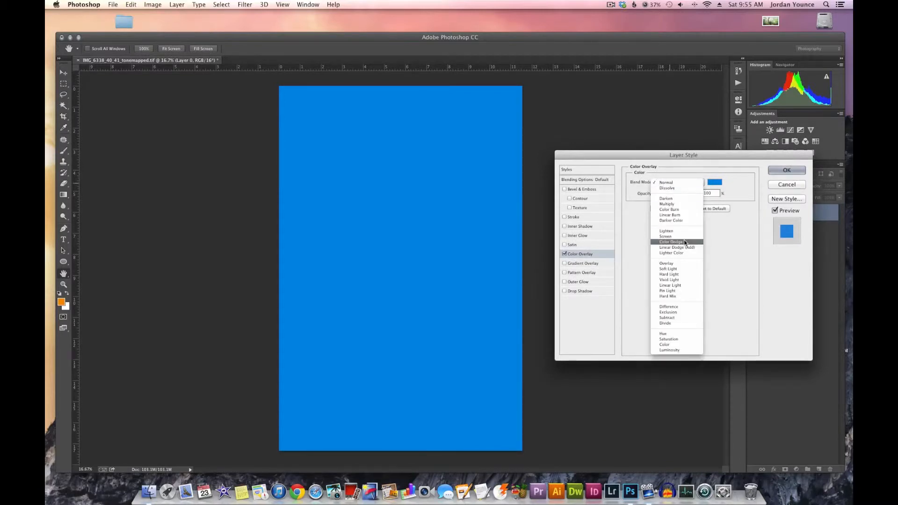
left_click(681, 315)
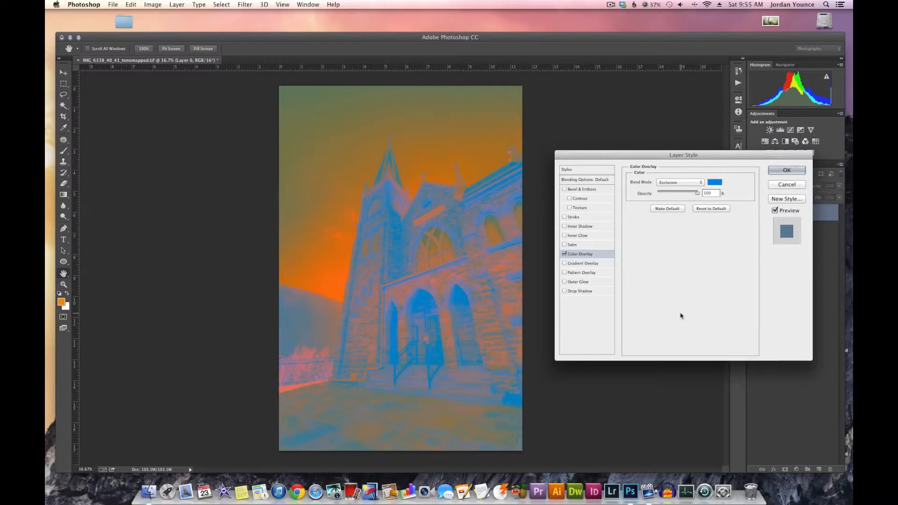
left_click_drag(699, 195, 669, 193)
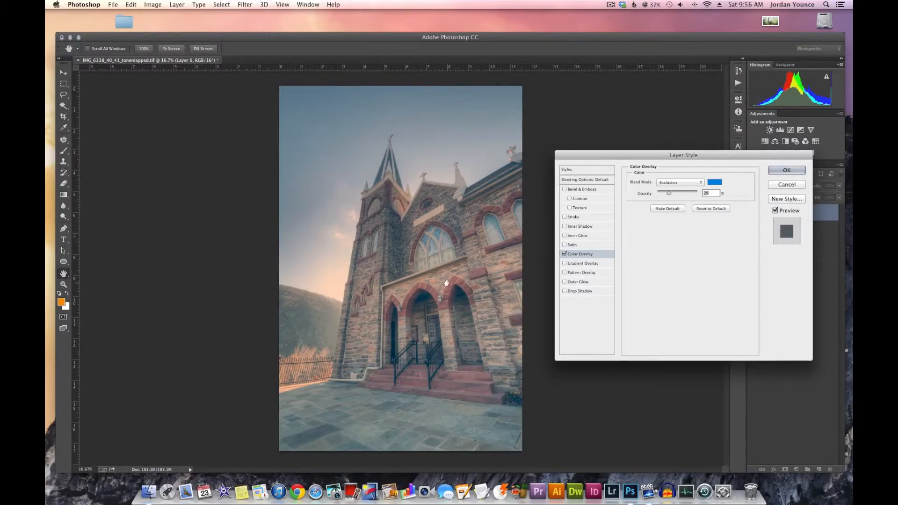
left_click(788, 171)
key("l")
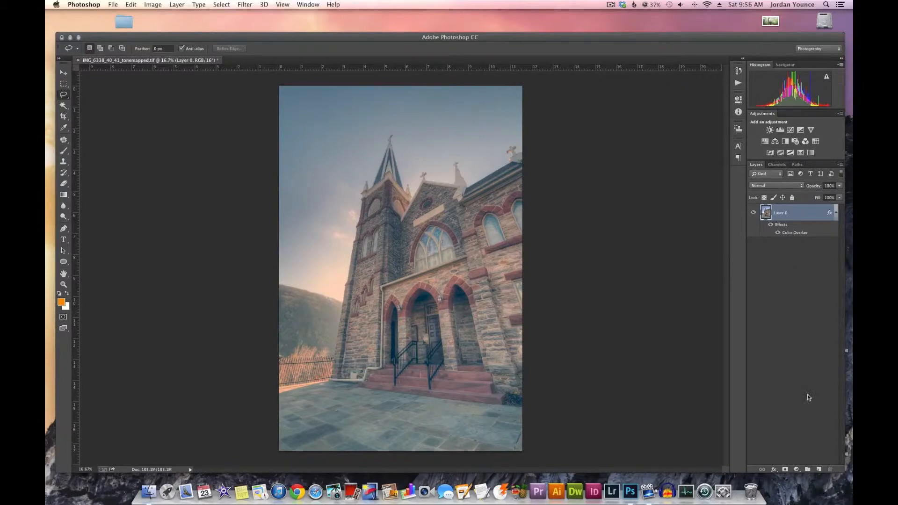
- Add a Levels adjustment layer and raise the black input level to 43 using the clipping preview
left_click(797, 469)
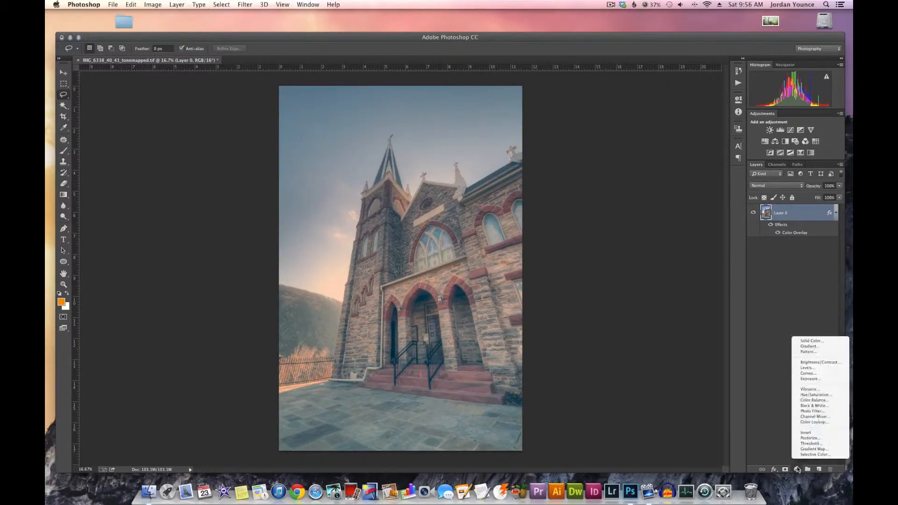
left_click(817, 368)
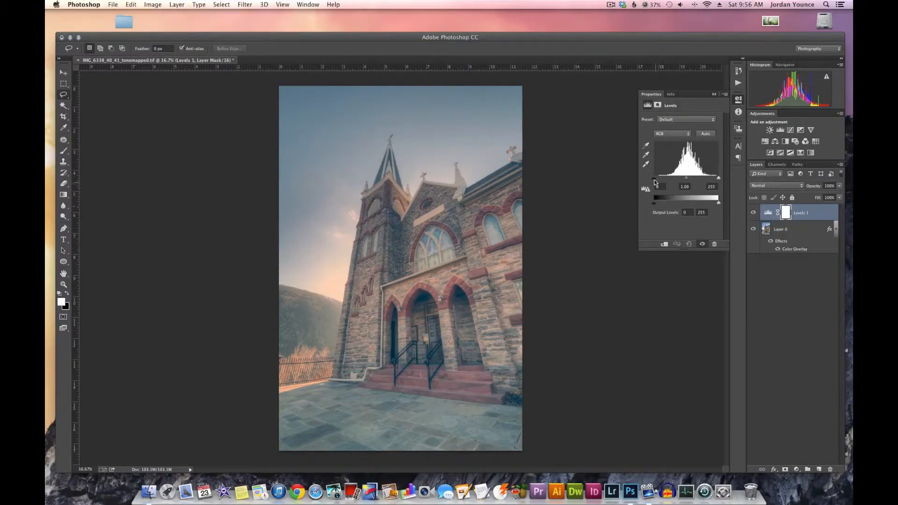
left_click_drag(655, 179, 654, 181)
left_click(654, 181, "alt")
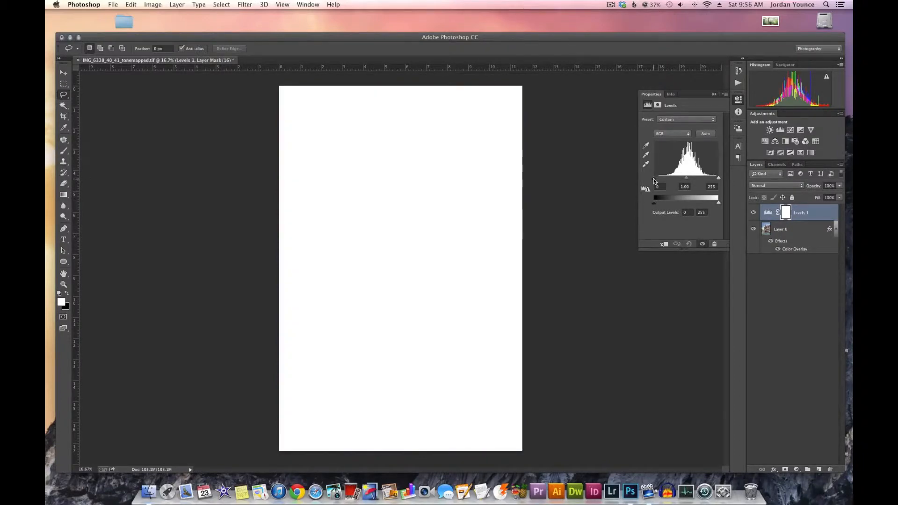
mouse_move(656, 179)
left_mouse_down()
mouse_move(678, 181)
mouse_move(665, 178)
left_mouse_up()
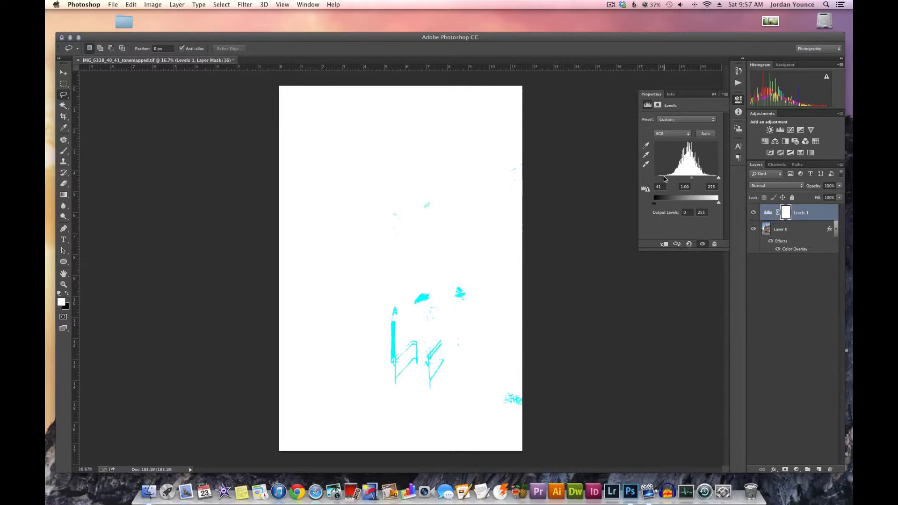
left_click_drag(664, 176, 665, 176)
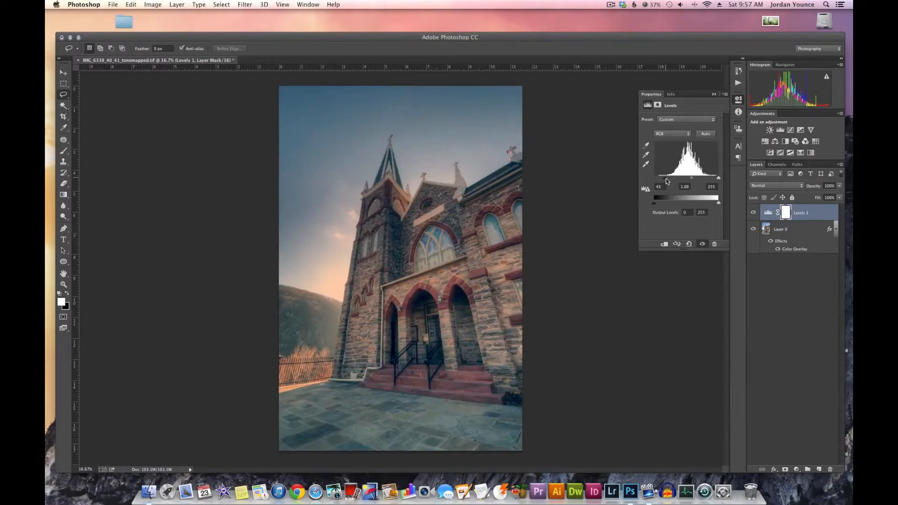
- Lower the Levels white input level to 214 using the clipping preview, and compare the image with the adjustment hidden and shown
left_click_drag(718, 178, 709, 179)
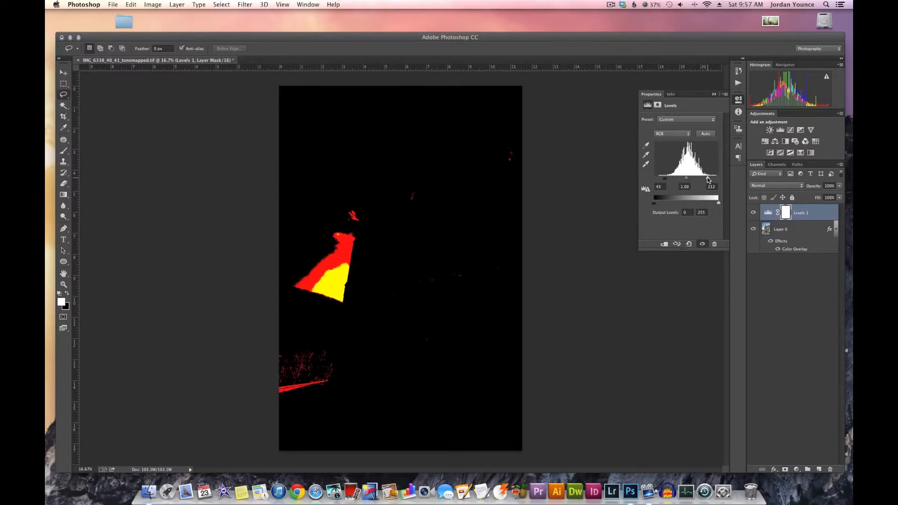
left_click_drag(709, 180, 709, 180)
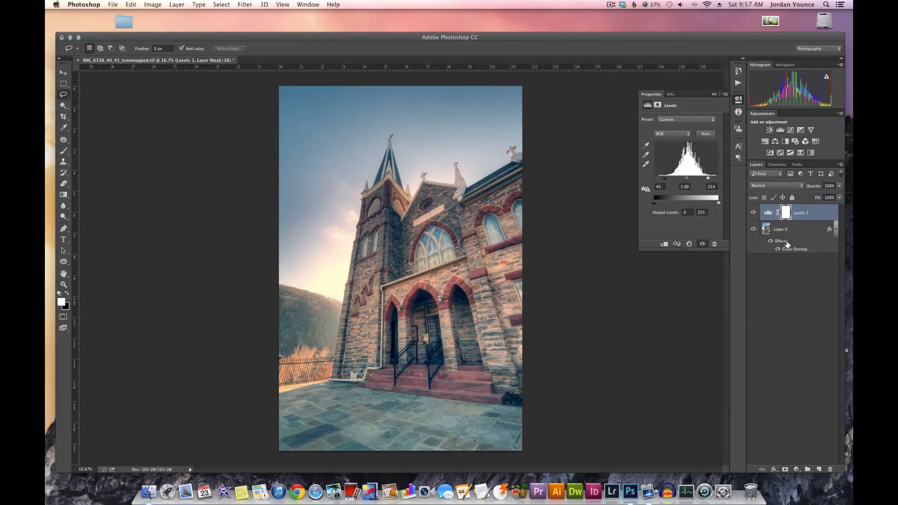
left_click(753, 214)
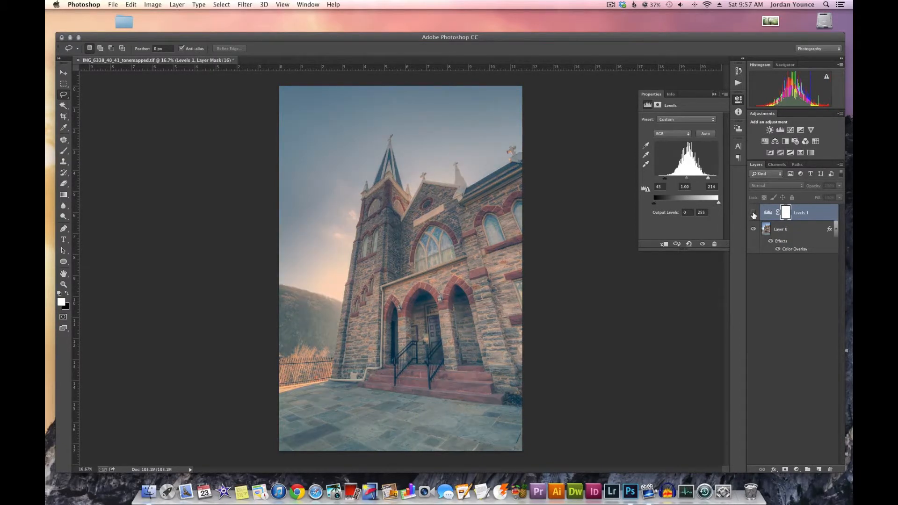
left_click(753, 214)
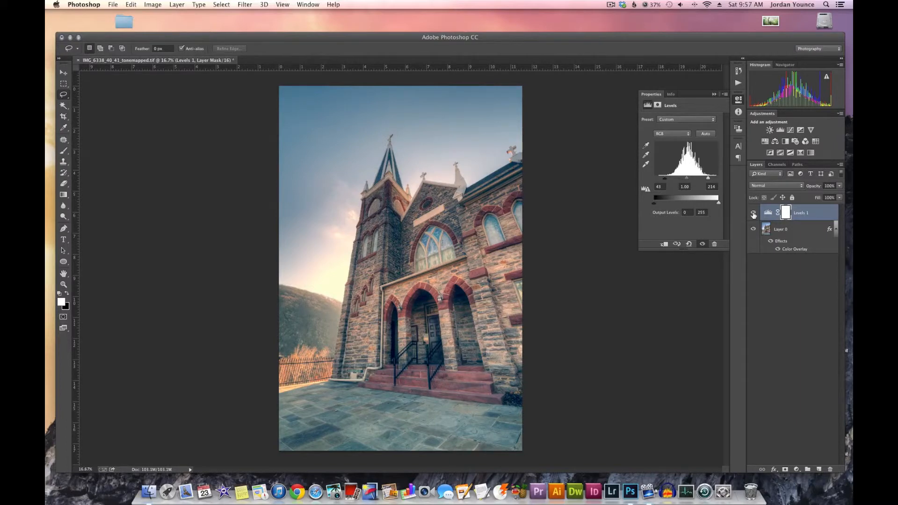
left_click(714, 95)
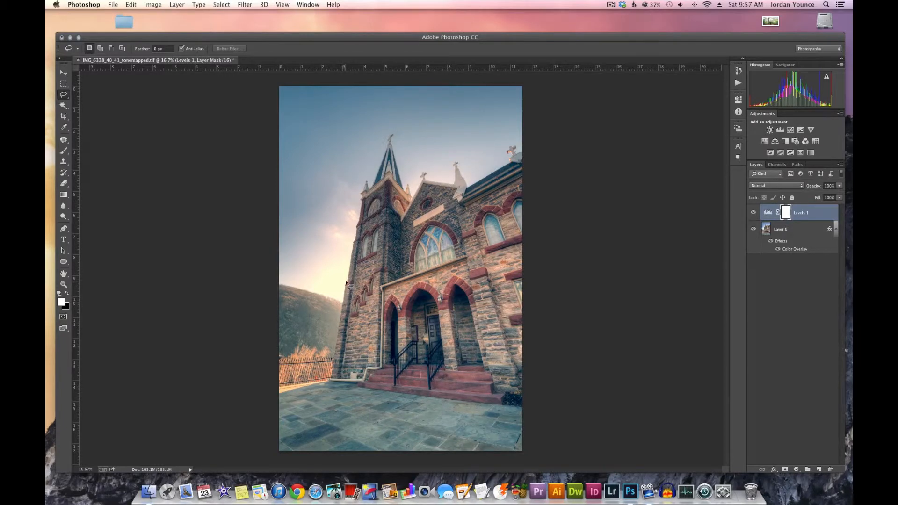
left_click(245, 6)
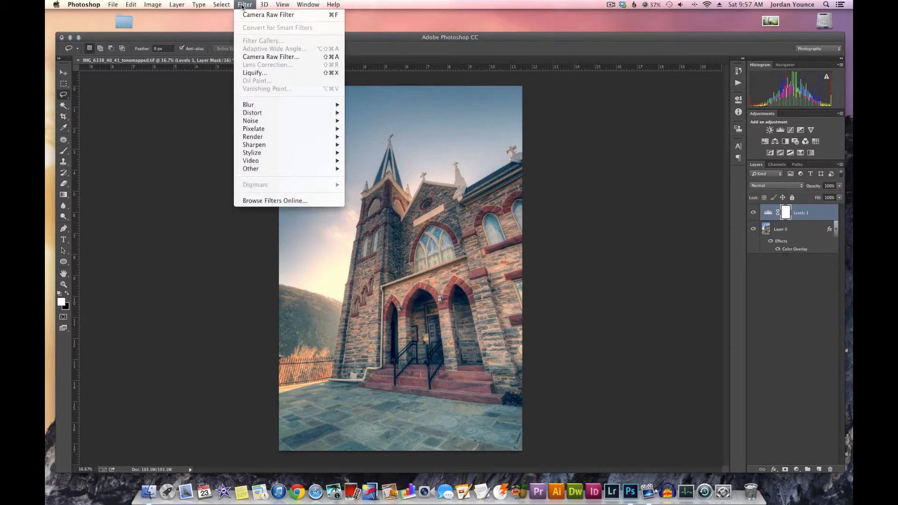
mouse_move(288, 147)
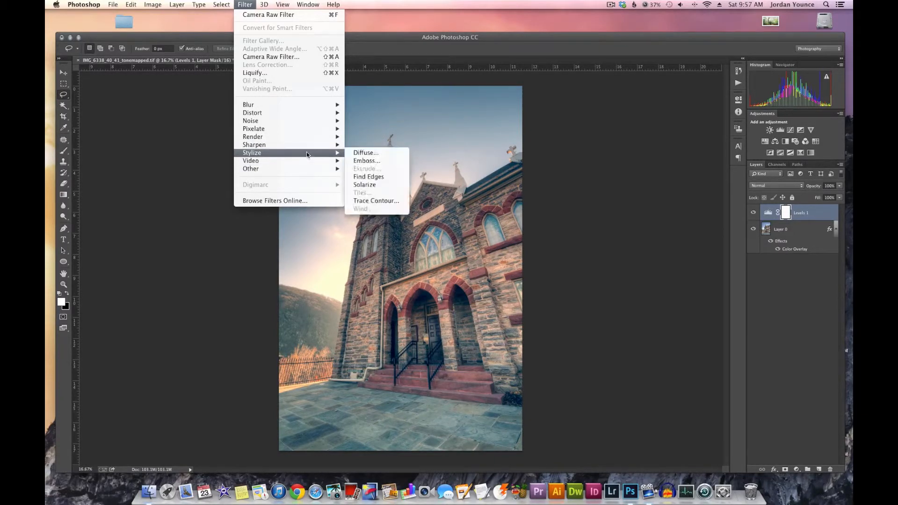
left_click(757, 223)
- Duplicate Layer 0 with its Color Overlay, hide the copy, and make the original Layer 0 active
left_click(803, 228)
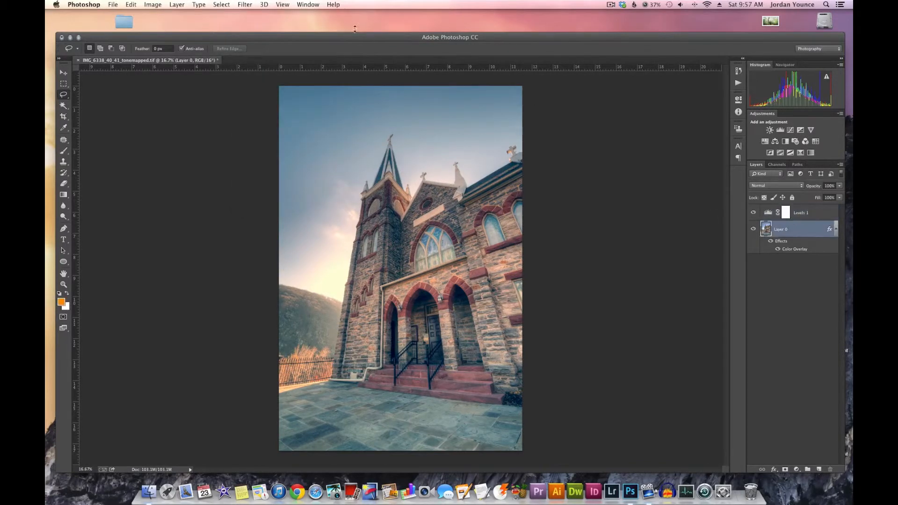
left_click(245, 5)
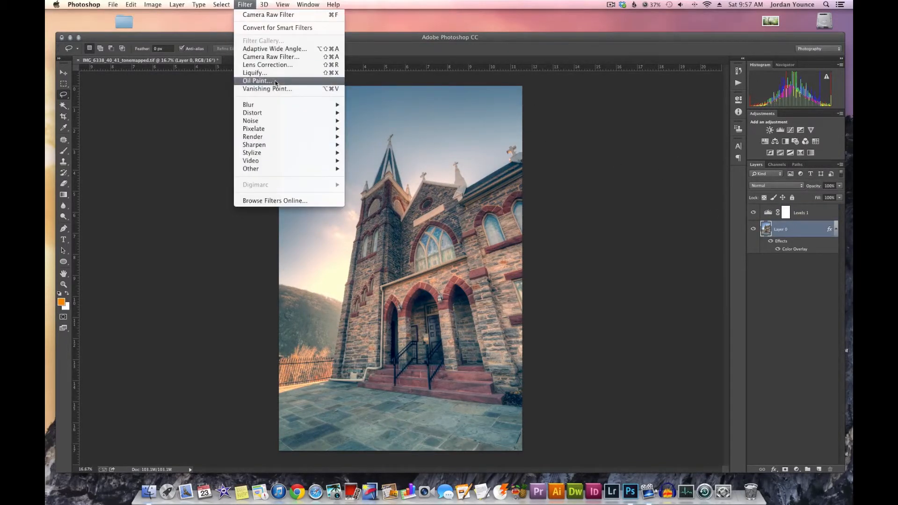
left_click(654, 260)
left_click_drag(805, 234, 819, 469)
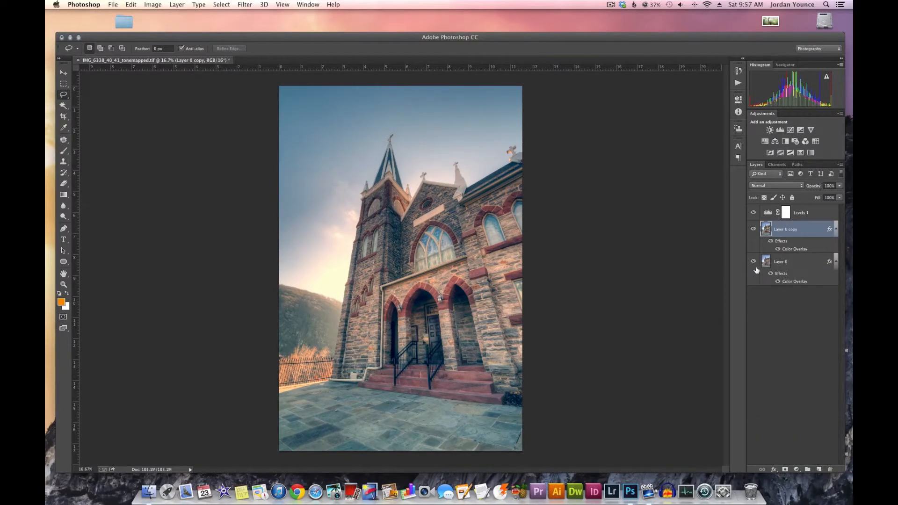
left_click(754, 230)
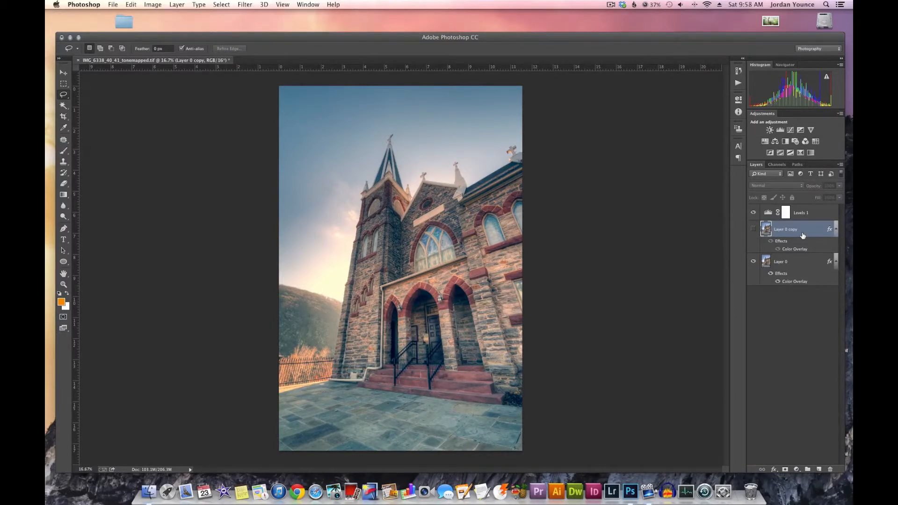
left_click(793, 261)
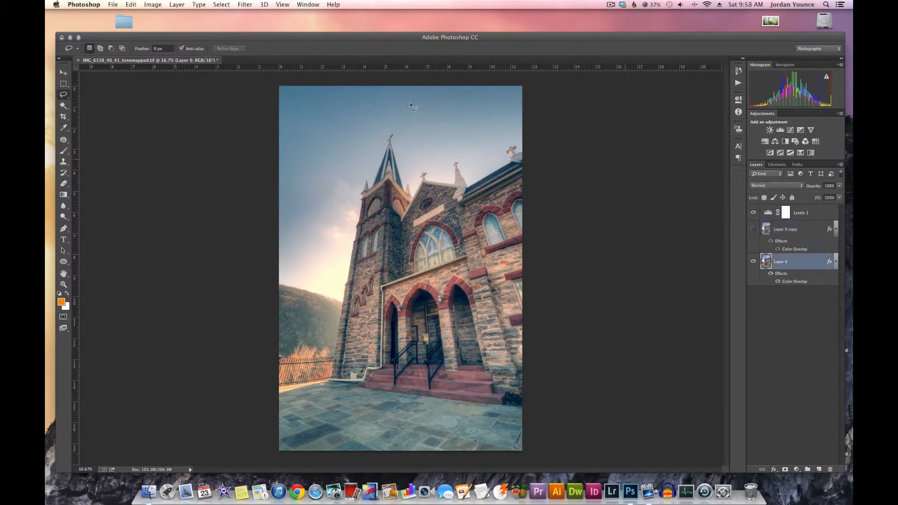
- Try a 50-300mm Zoom Lens Flare at 106% brightness on Layer 0, and undo it
left_click(245, 4)
mouse_move(280, 136)
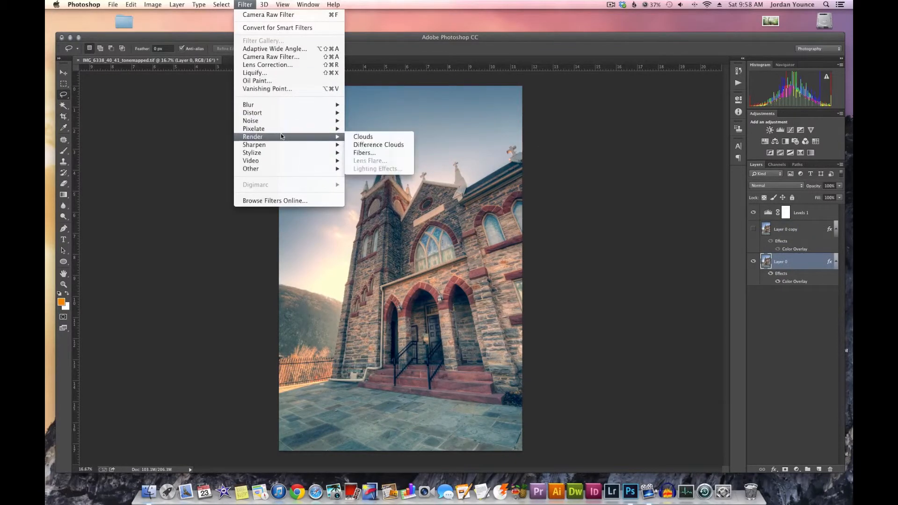
left_click(364, 160)
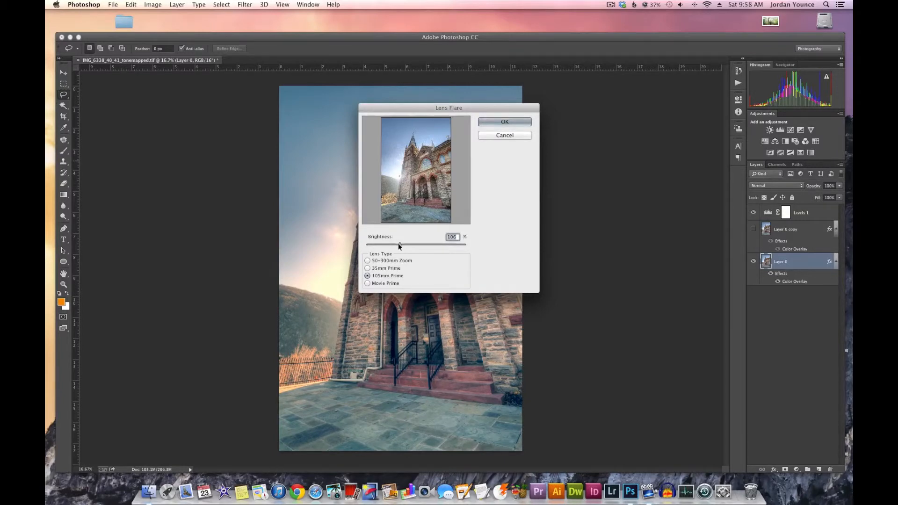
left_click(379, 261)
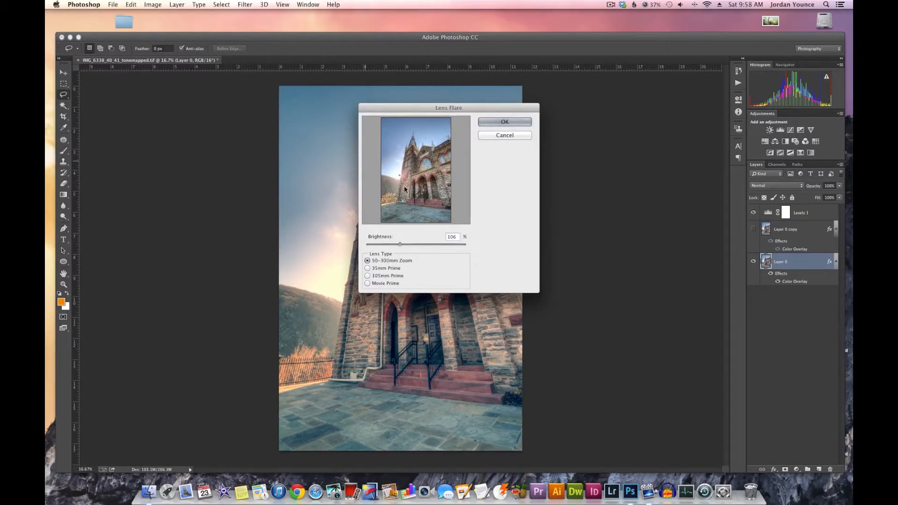
left_click(499, 122)
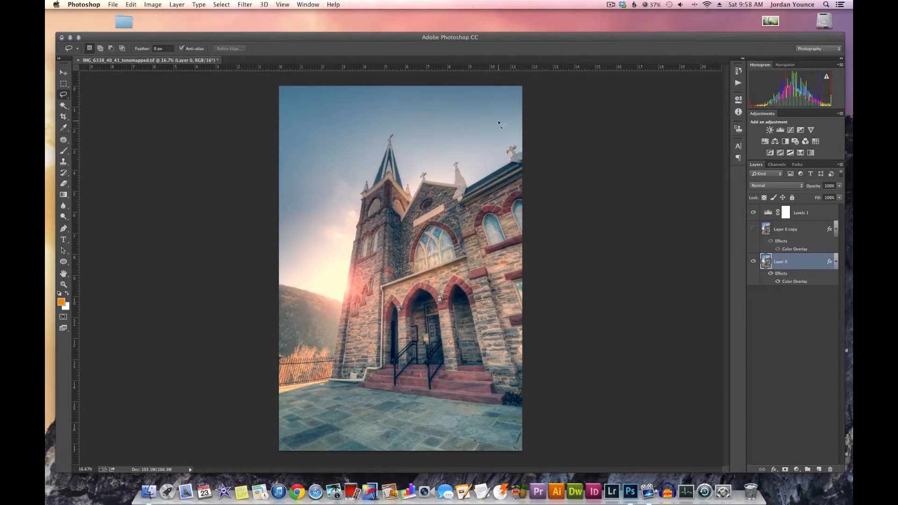
key("super+z")
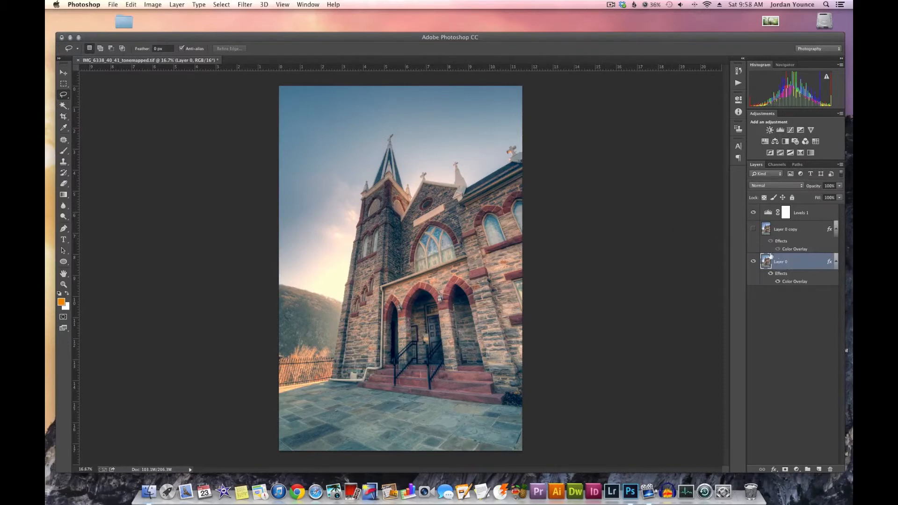
- Try a 105mm Prime Lens Flare at about 132% brightness, centered on the sun glow beside the tower, and undo it
left_click(245, 5)
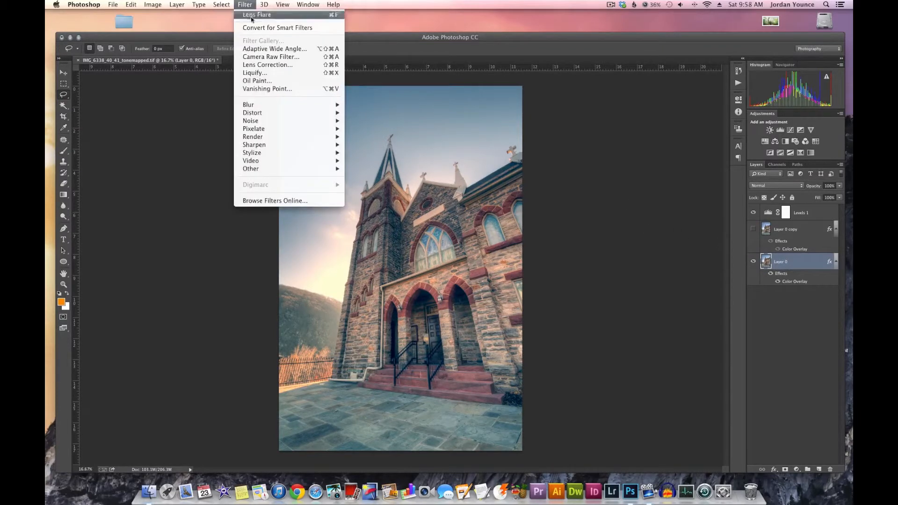
mouse_move(290, 145)
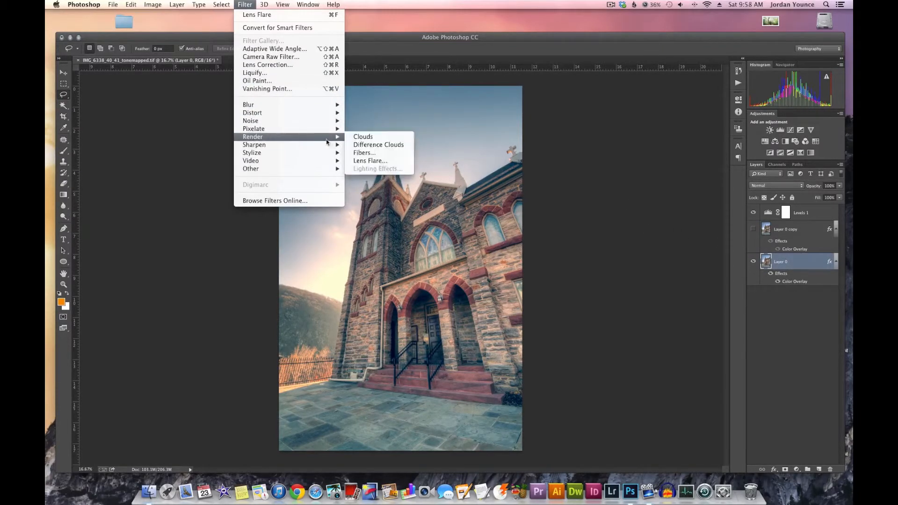
left_click(372, 164)
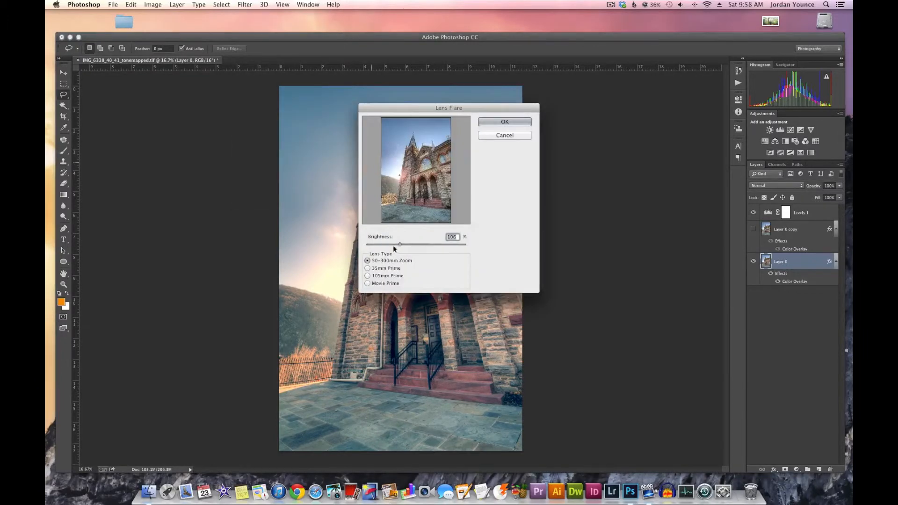
left_click(376, 277)
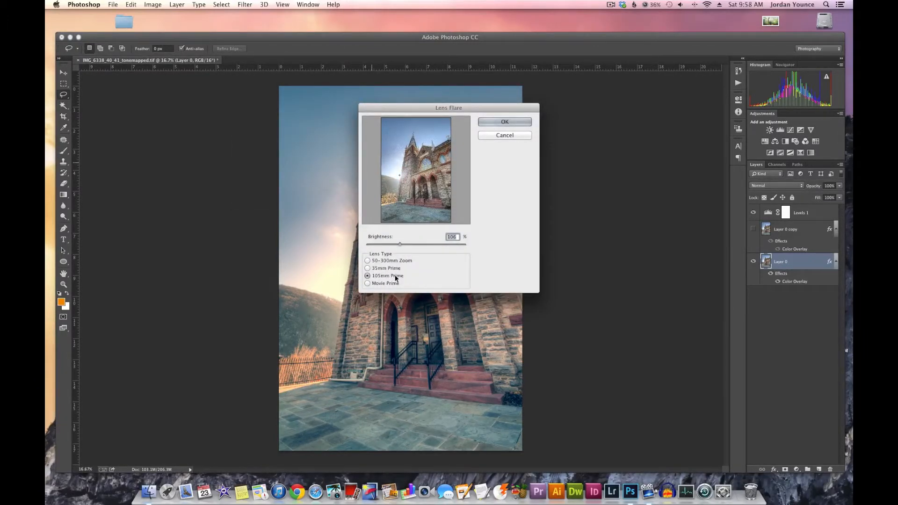
left_click(400, 176)
left_click_drag(396, 243, 401, 244)
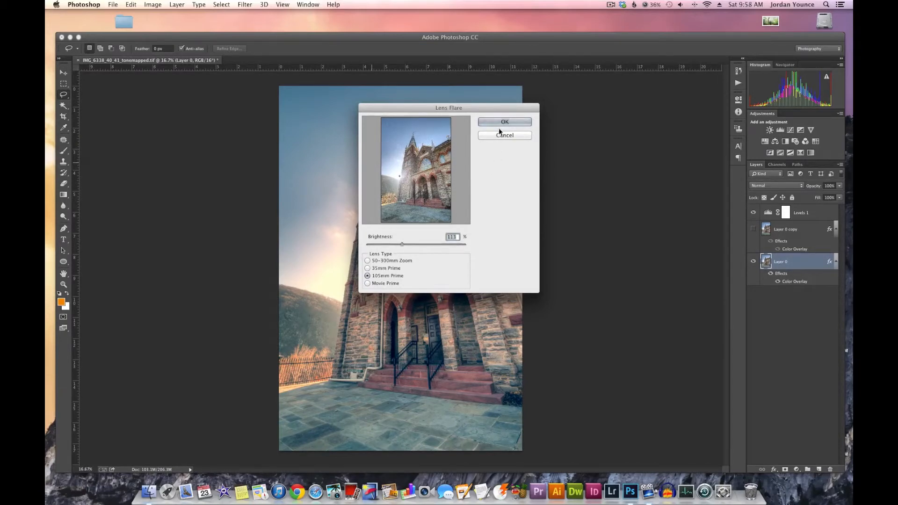
left_click(399, 178)
mouse_move(403, 244)
left_mouse_down()
mouse_move(426, 243)
mouse_move(409, 246)
left_mouse_up()
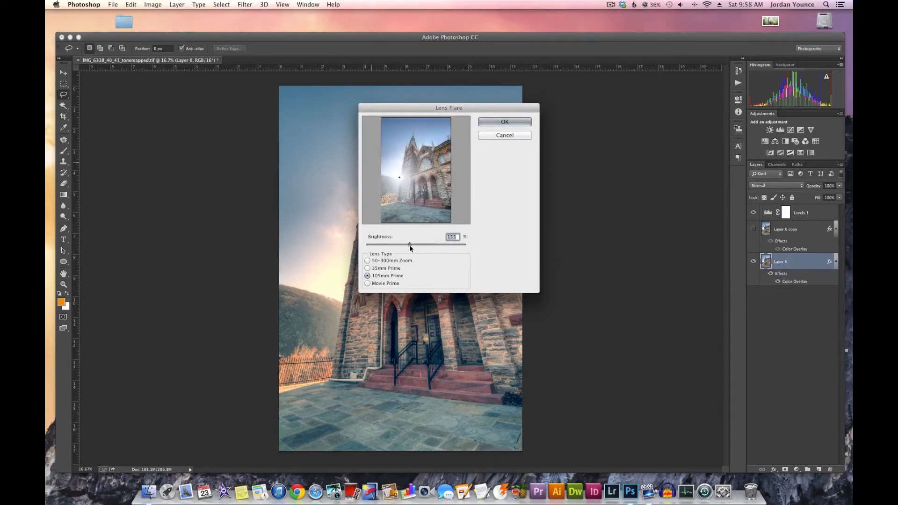
left_click(495, 121)
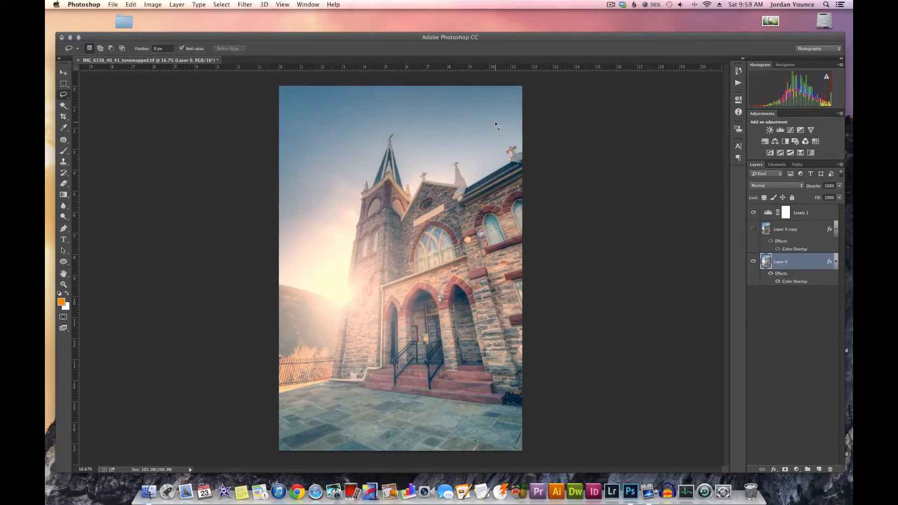
key("super+z")
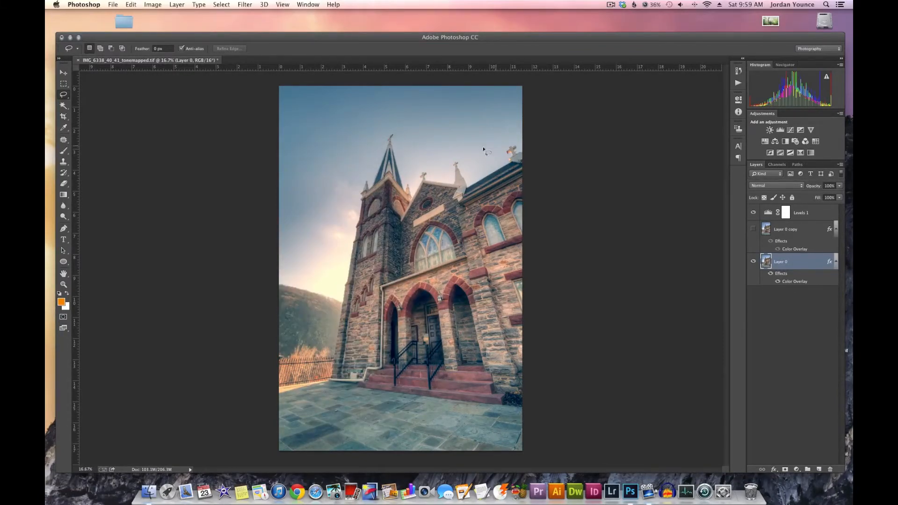
- Apply a 105mm Prime Lens Flare to Layer 0 with the brightness reduced to about 116%
left_click(245, 5)
mouse_move(285, 136)
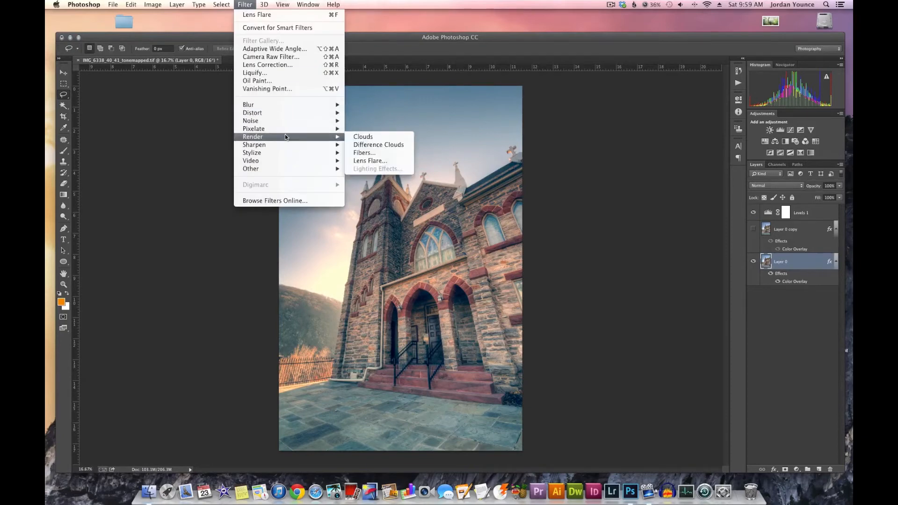
left_click(363, 161)
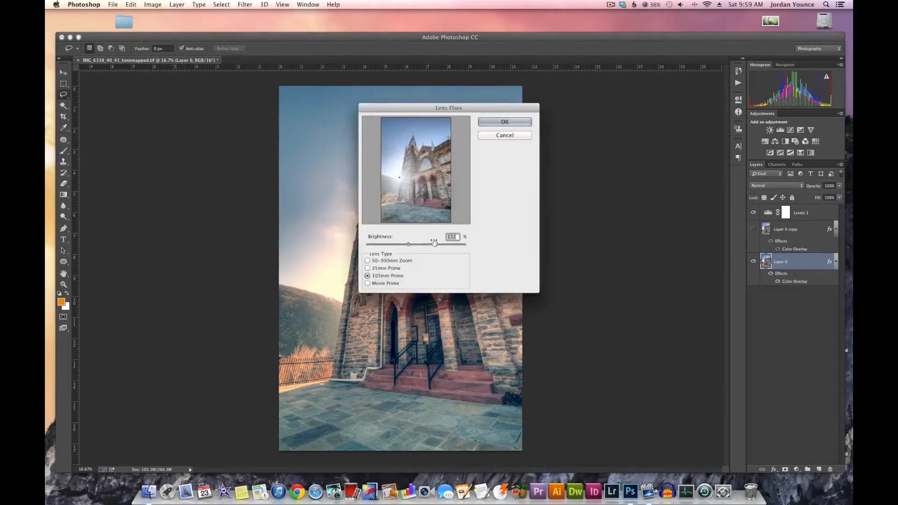
left_click_drag(406, 244, 402, 244)
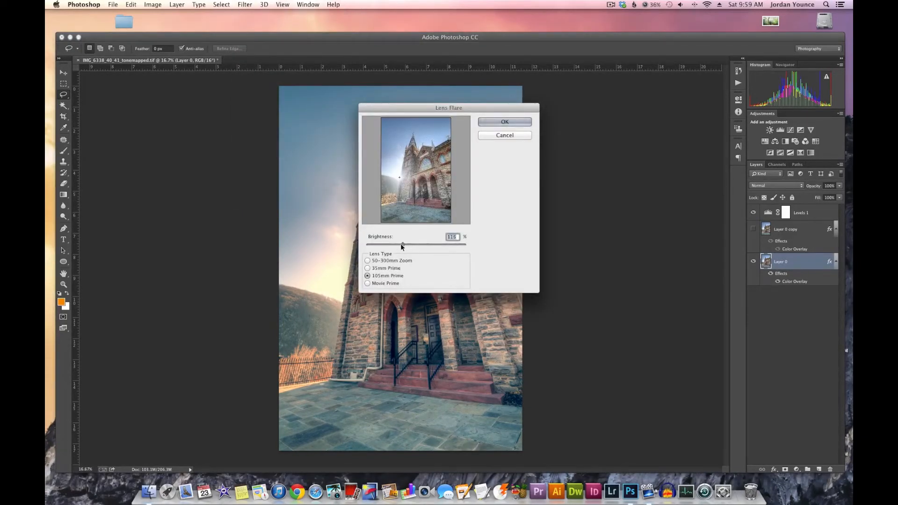
left_click(499, 122)
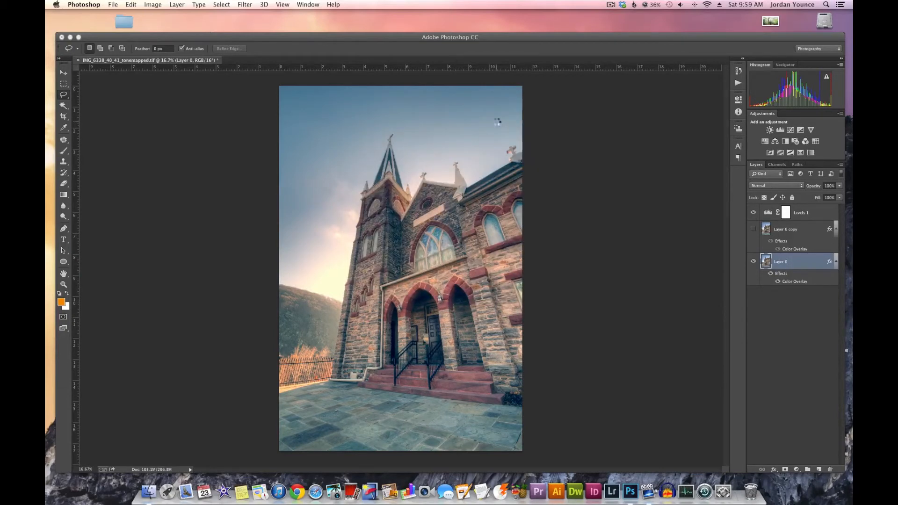